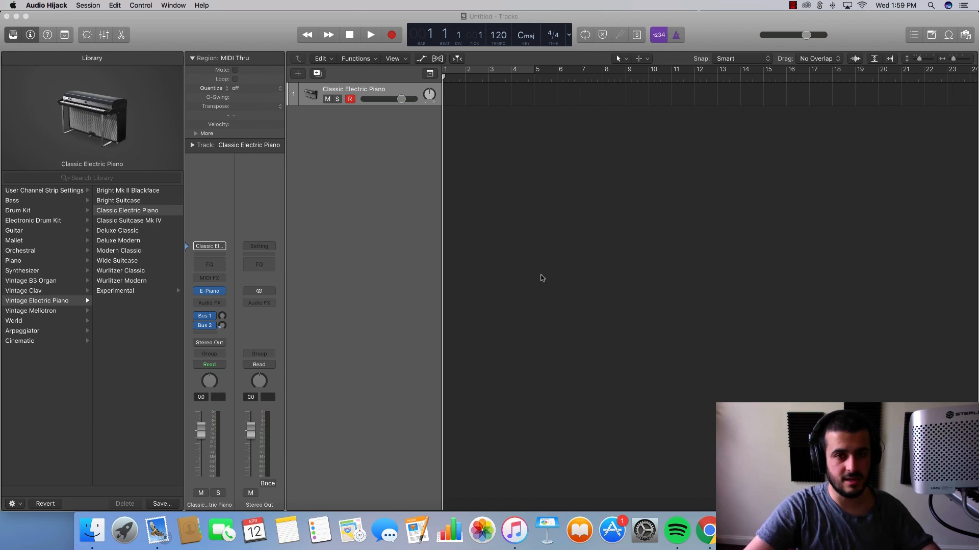
- Replace the track's electric piano instrument with Serum and close the plug-in window
{"action": "left_click", "coordinate": [223, 294]}
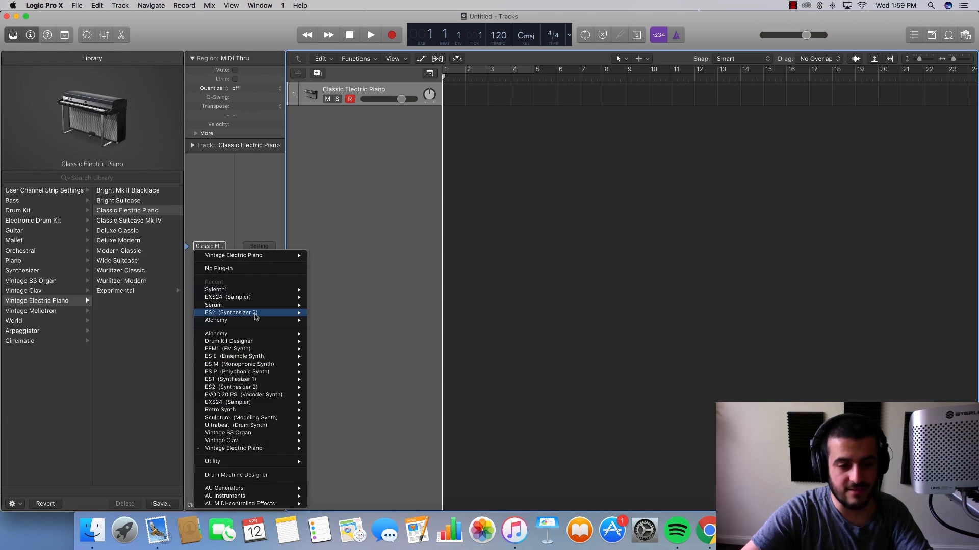
{"action": "left_click", "coordinate": [326, 305]}
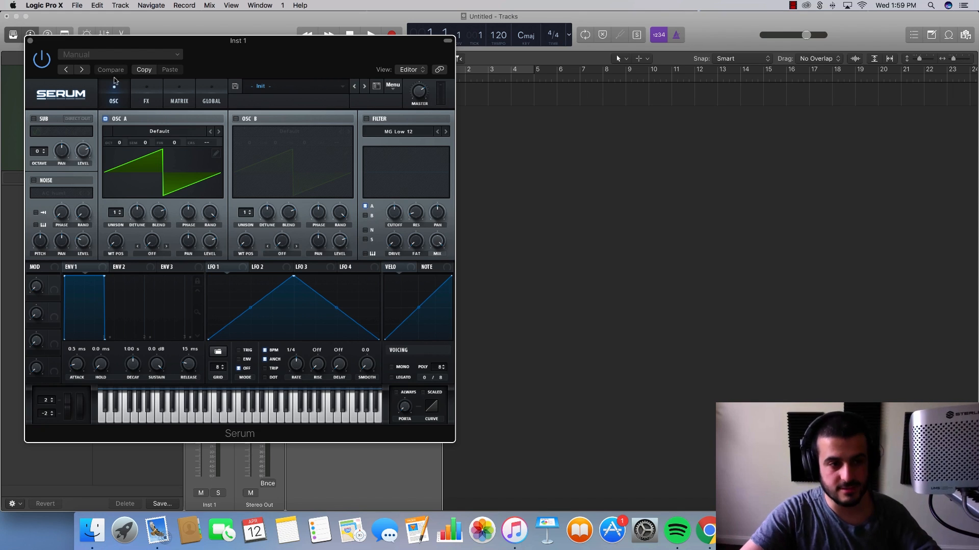
{"action": "left_click", "coordinate": [30, 40]}
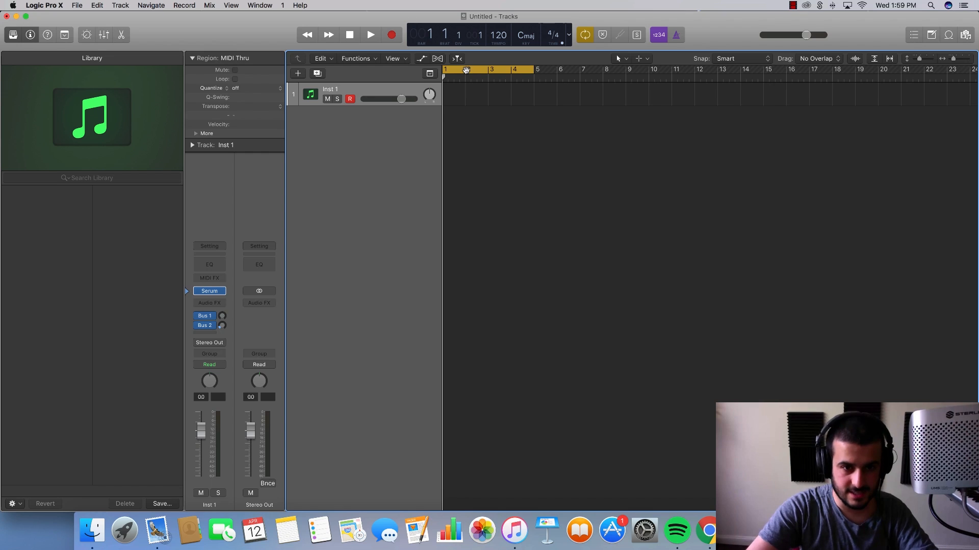
- Draw a four-bar MIDI region from bar 1 with the Pencil Tool and lower the track volume to about -8.4 dB
{"action": "left_click", "coordinate": [646, 59]}
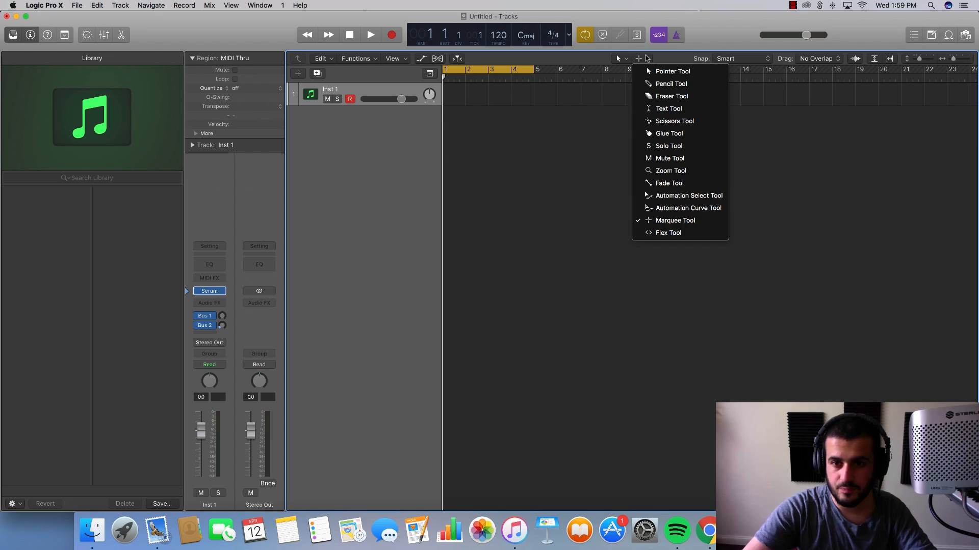
{"action": "left_click", "coordinate": [658, 84]}
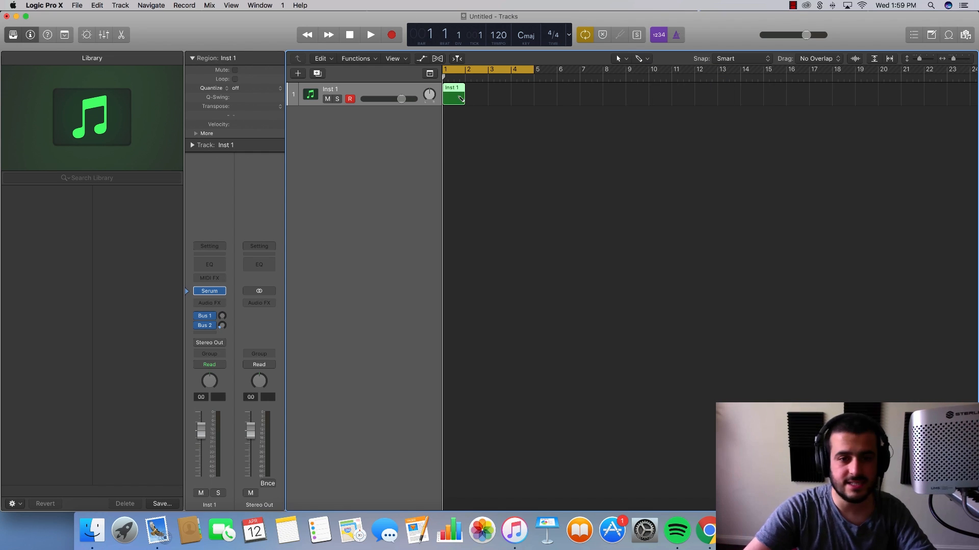
{"action": "left_click_drag", "start_coordinate": [498, 98], "coordinate": [534, 98]}
{"action": "mouse_move", "coordinate": [402, 98]}
{"action": "left_mouse_down"}
{"action": "mouse_move", "coordinate": [380, 98]}
{"action": "mouse_move", "coordinate": [393, 100]}
{"action": "left_mouse_up"}
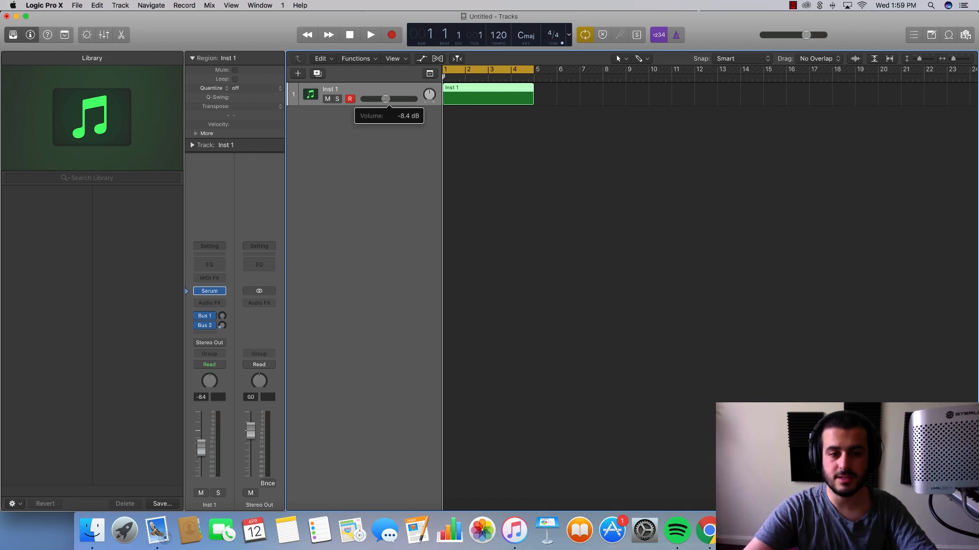
- Open the new region in the Piano Roll and enlarge the editor area
{"action": "double_click", "coordinate": [484, 97]}
{"action": "left_click_drag", "start_coordinate": [468, 358], "coordinate": [482, 181]}
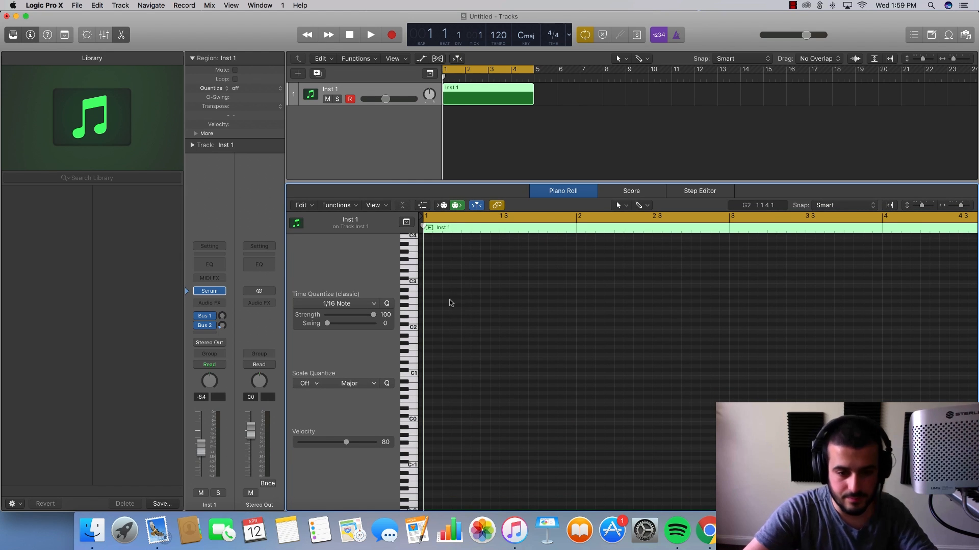
{"action": "scroll", "coordinate": [450, 303], "scroll_direction": "up", "scroll_amount": 3}
{"action": "scroll", "coordinate": [449, 302], "scroll_direction": "down", "scroll_amount": 1}
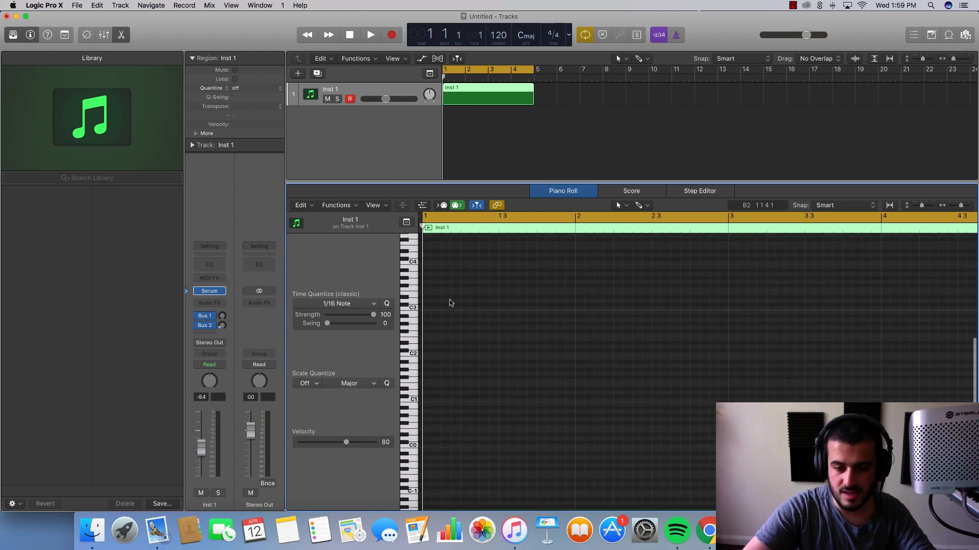
- Draw one-bar root notes D1, C1, F1 and A0 across bars 1 to 4 and play back the start
{"action": "left_click_drag", "start_coordinate": [433, 397], "coordinate": [445, 408]}
{"action": "scroll", "coordinate": [596, 416], "scroll_direction": "down", "scroll_amount": 1}
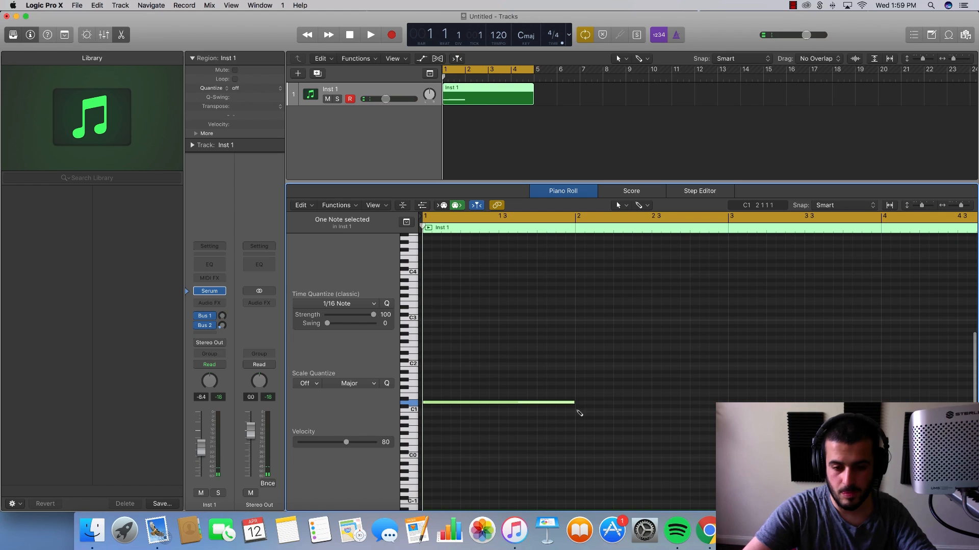
{"action": "left_click", "coordinate": [577, 411]}
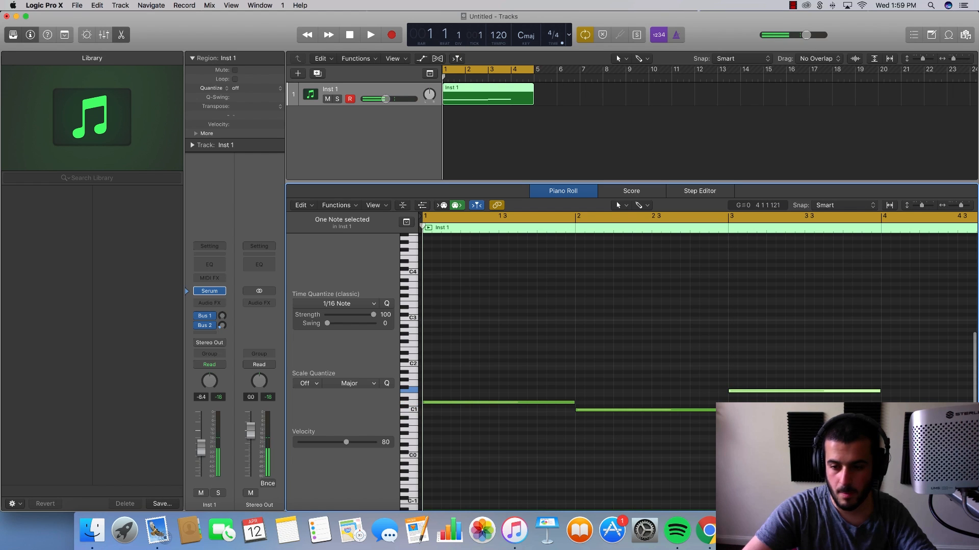
{"action": "scroll", "coordinate": [702, 439], "scroll_direction": "right", "scroll_amount": 3}
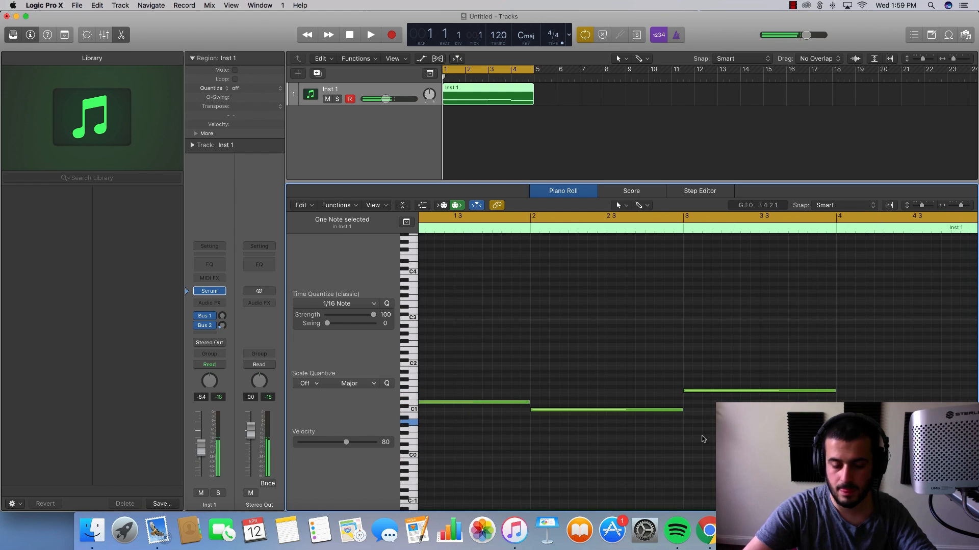
{"action": "key", "text": "space"}
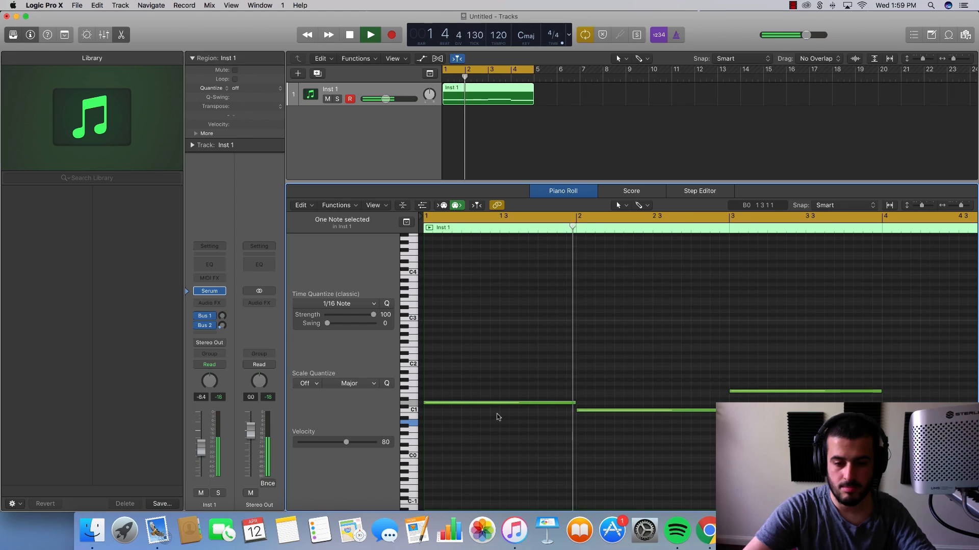
{"action": "key", "text": "space"}
- Add a one-bar G1 note above the bar 1 root, audition it, and lower it to F#1
{"action": "left_click", "coordinate": [429, 384], "text": "super"}
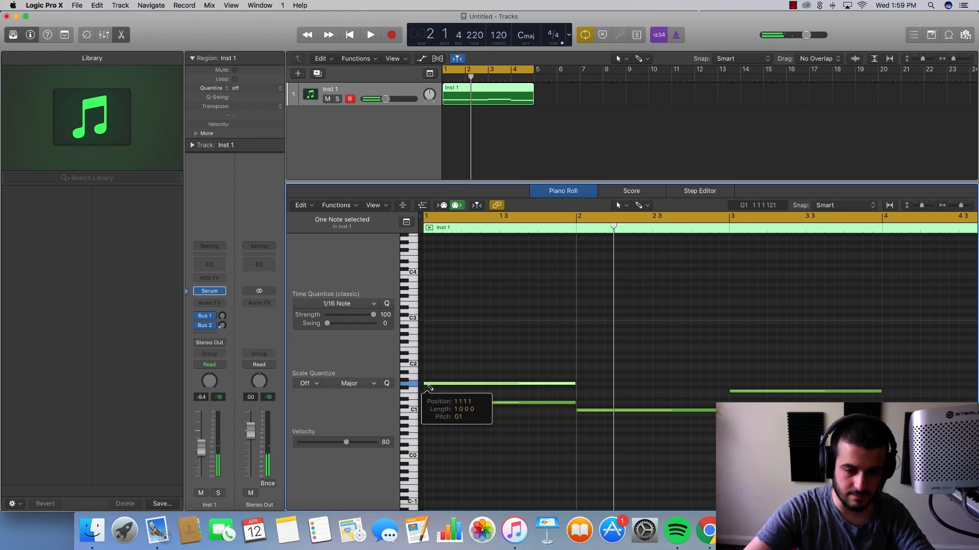
{"action": "left_click", "coordinate": [443, 384]}
{"action": "key", "text": "space"}
{"action": "key", "text": "space"}
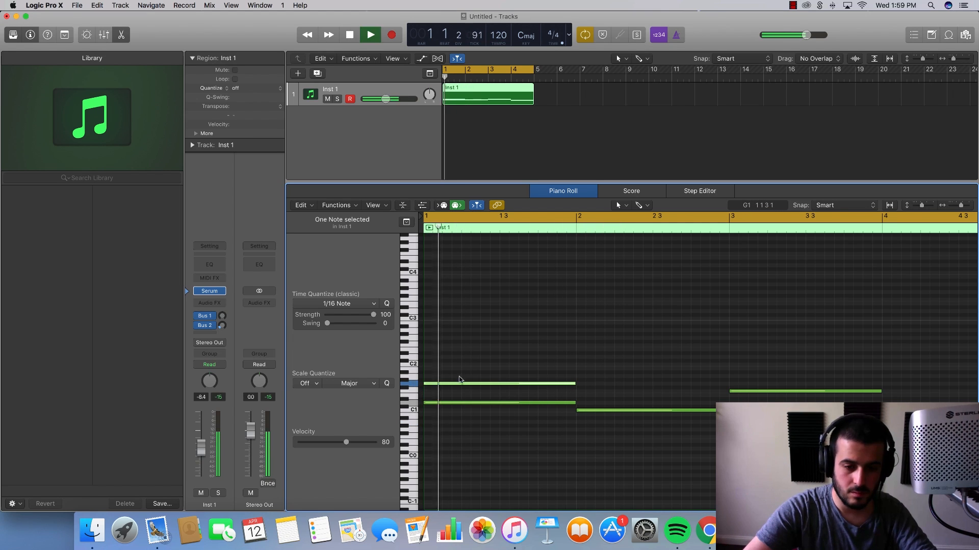
{"action": "left_click_drag", "start_coordinate": [449, 383], "coordinate": [449, 387]}
{"action": "key", "text": "space"}
{"action": "left_click", "coordinate": [449, 388]}
- Transpose all five notes up one octave and audition them
{"action": "key", "text": "space"}
{"action": "left_click", "coordinate": [477, 333]}
{"action": "key", "text": "super+a"}
{"action": "scroll", "coordinate": [478, 336], "scroll_direction": "right", "scroll_amount": 1}
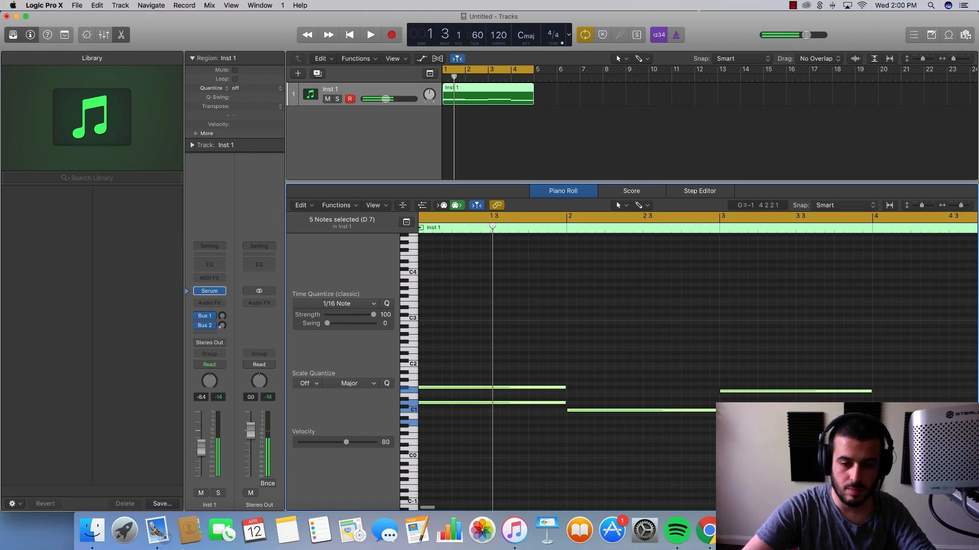
{"action": "left_click_drag", "start_coordinate": [454, 406], "coordinate": [455, 359]}
{"action": "key", "text": "space"}
{"action": "scroll", "coordinate": [450, 361], "scroll_direction": "up", "scroll_amount": 3}
- Add a one-bar A2 note to the bar 1 chord and audition it
{"action": "key", "text": "space"}
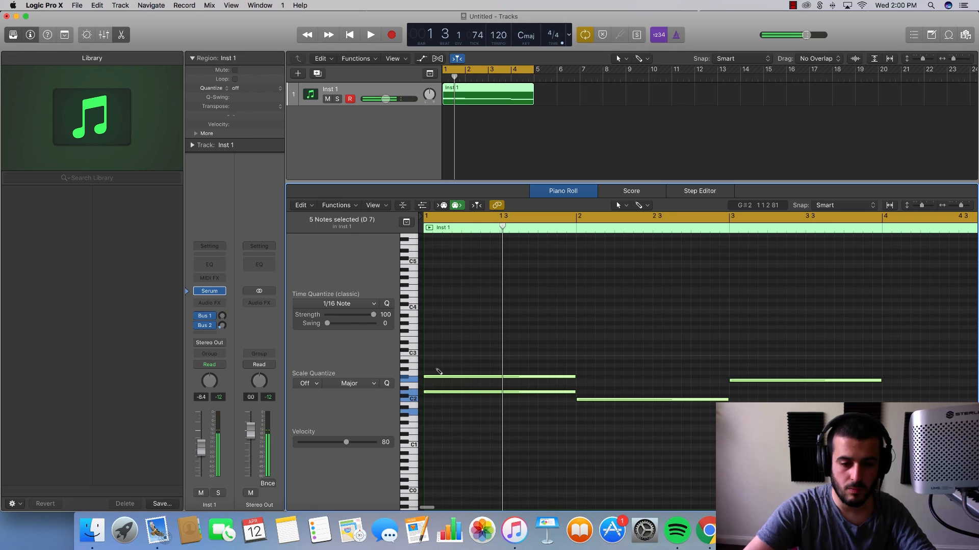
{"action": "left_click", "coordinate": [439, 363], "text": "super"}
{"action": "left_click", "coordinate": [450, 365]}
{"action": "left_click_drag", "start_coordinate": [452, 364], "coordinate": [445, 367]}
- Add a one-bar D3 note on top of the bar 1 chord and play the chord back several times
{"action": "key", "text": "space"}
{"action": "key", "text": "space"}
{"action": "left_click", "coordinate": [433, 348], "text": "super"}
{"action": "key", "text": "space"}
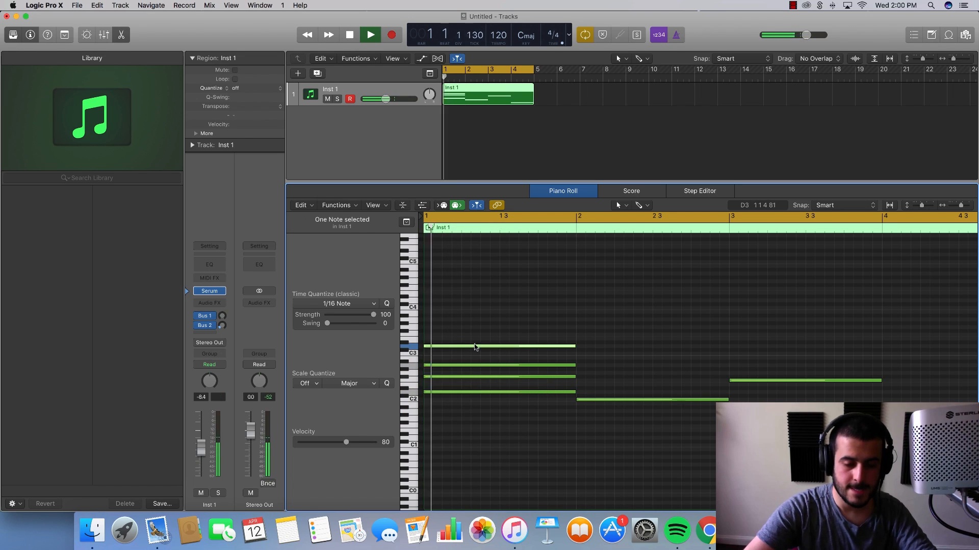
{"action": "key", "text": "space"}
{"action": "left_click_drag", "start_coordinate": [499, 347], "coordinate": [522, 349]}
{"action": "key", "text": "space"}
{"action": "key", "text": "space"}
{"action": "key", "text": "space"}
{"action": "key", "text": "space"}
{"action": "key", "text": "space"}
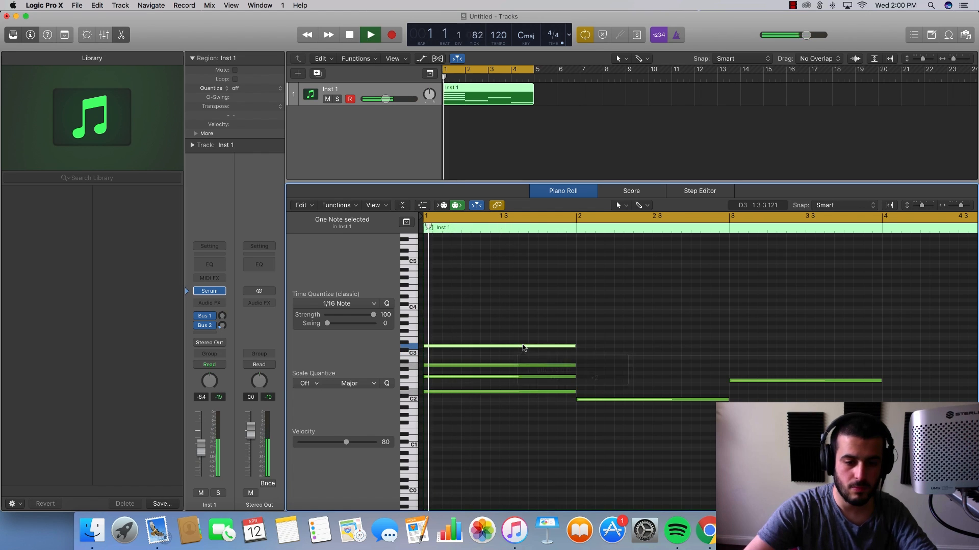
{"action": "key", "text": "space"}
- Repeat the upper three notes of the bar 1 chord in bar 2 and lower the copies one semitone
{"action": "left_click_drag", "start_coordinate": [593, 382], "coordinate": [519, 316]}
{"action": "key", "text": "super+r"}
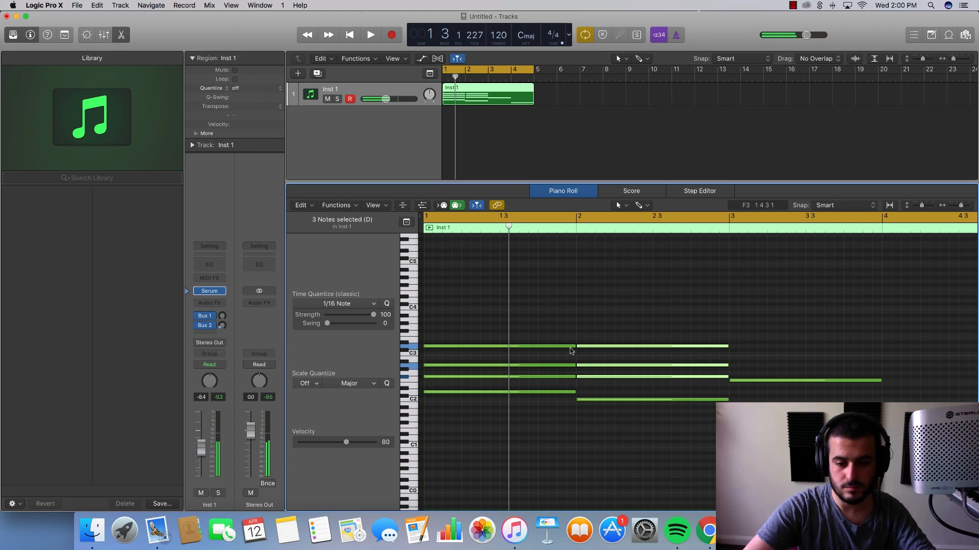
{"action": "left_click_drag", "start_coordinate": [591, 377], "coordinate": [592, 381]}
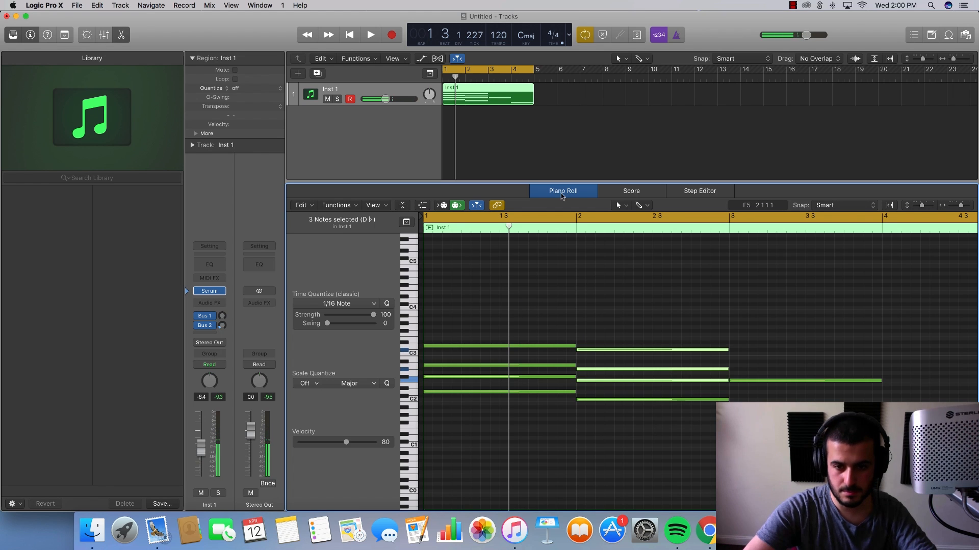
- Set the cycle range from bar 2 to just past beat 3 of bar 3, and lower the copied notes another semitone while auditioning
{"action": "left_click_drag", "start_coordinate": [578, 220], "coordinate": [824, 221]}
{"action": "key", "text": "space"}
{"action": "key", "text": "space"}
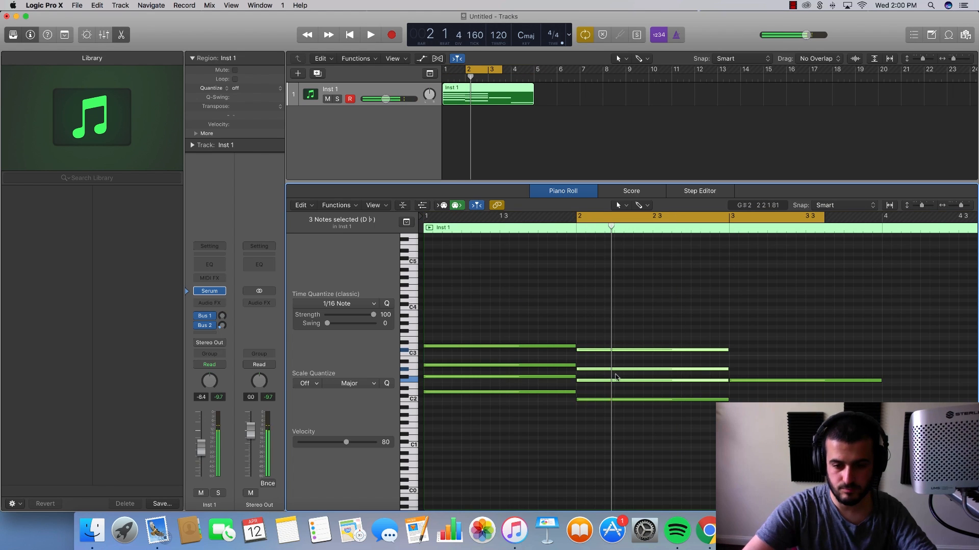
{"action": "left_click_drag", "start_coordinate": [614, 381], "coordinate": [615, 384]}
{"action": "key", "text": "space"}
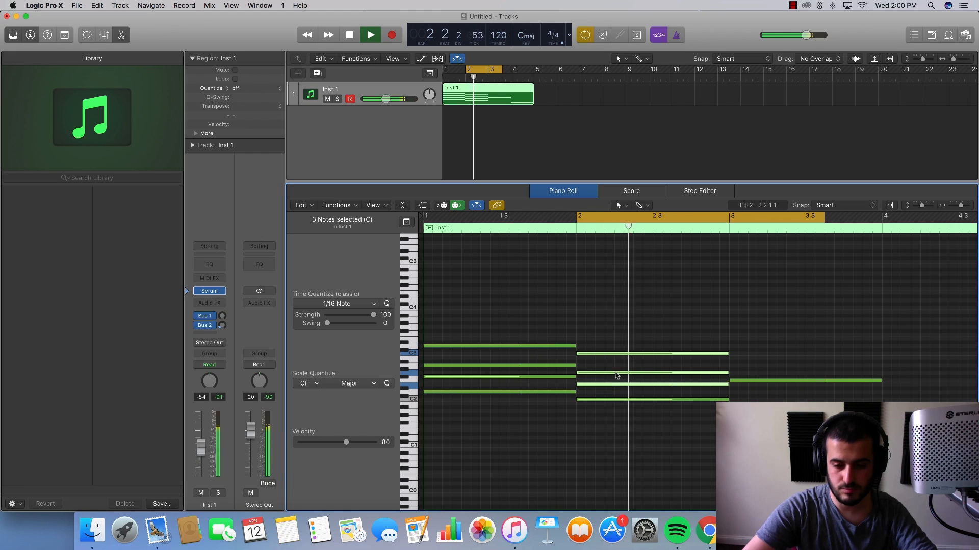
- Extend the cycle range back to bar 1 and listen to both chords in sequence
{"action": "left_click_drag", "start_coordinate": [578, 219], "coordinate": [426, 220]}
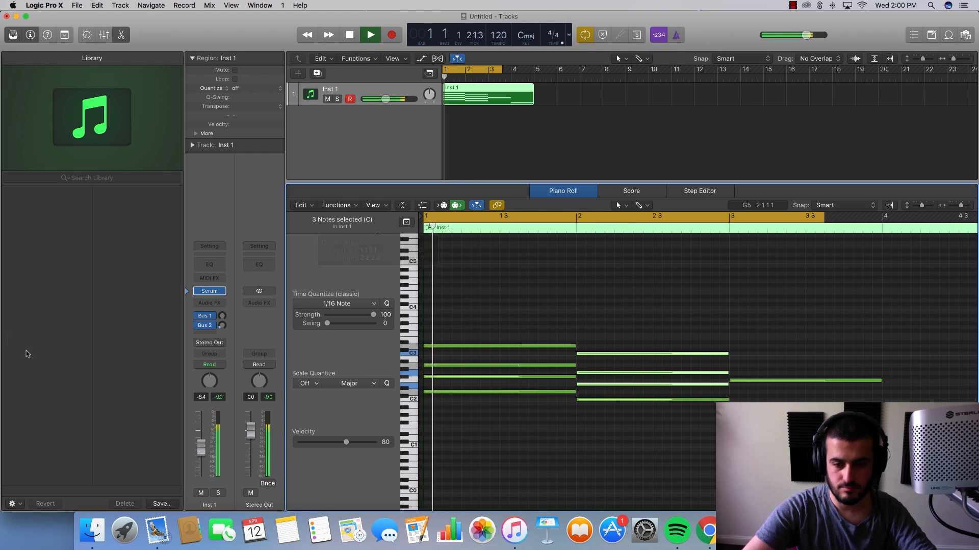
{"action": "left_click", "coordinate": [528, 433]}
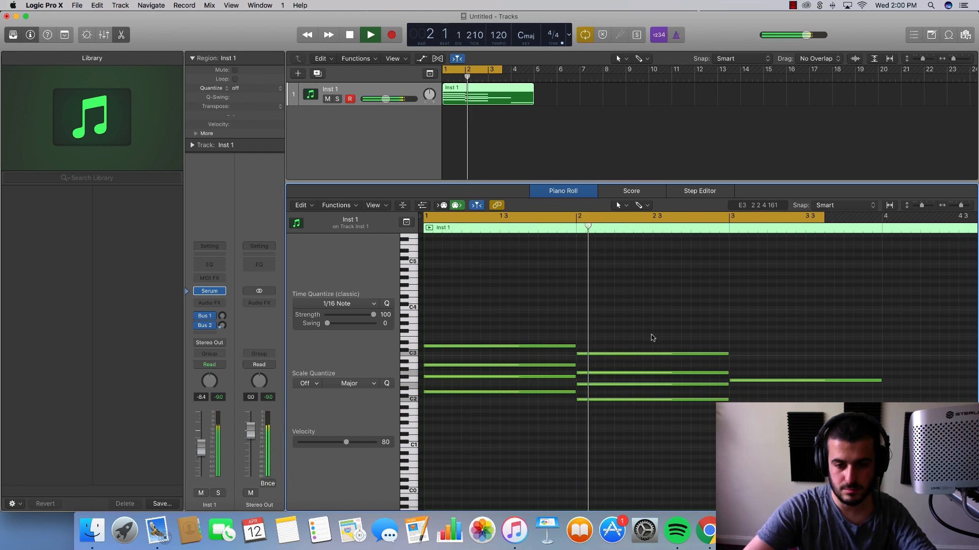
{"action": "key", "text": "space"}
- Try the bar 2 chord's top note at A#2, audition it, and raise it to D3
{"action": "left_click_drag", "start_coordinate": [640, 353], "coordinate": [635, 361]}
{"action": "key", "text": "space"}
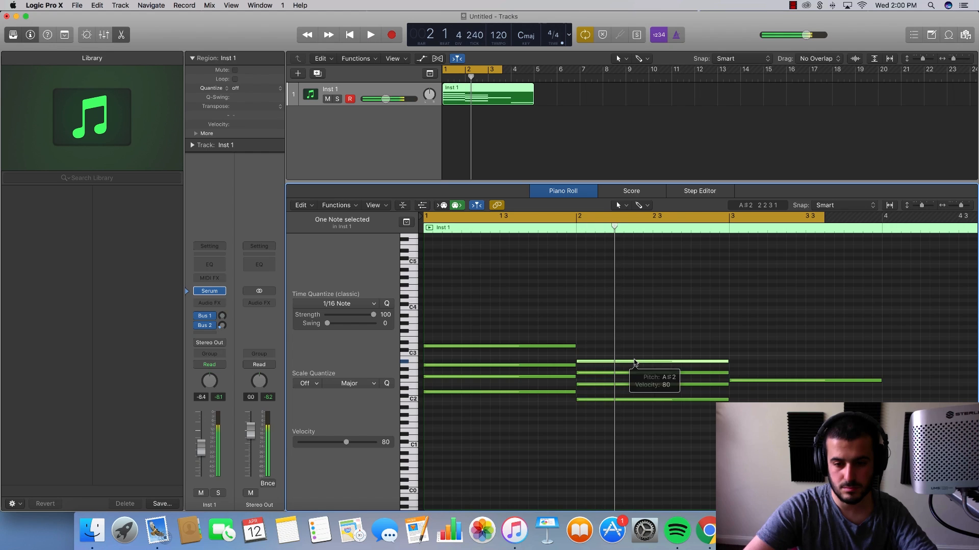
{"action": "left_click_drag", "start_coordinate": [635, 362], "coordinate": [634, 350]}
{"action": "left_click", "coordinate": [625, 430]}
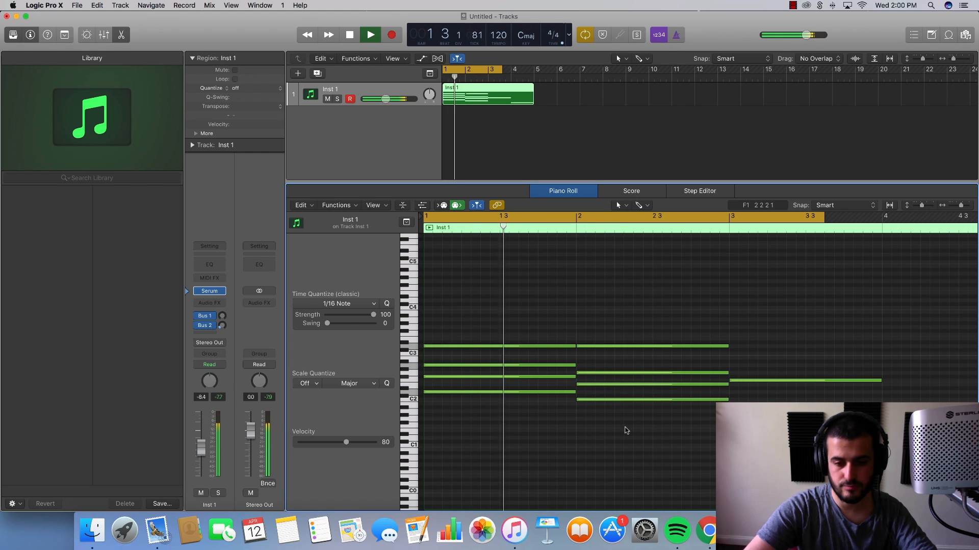
- Delete the three upper notes of the bar 2 chord and the D3 note in bar 1
{"action": "key", "text": "super+Left"}
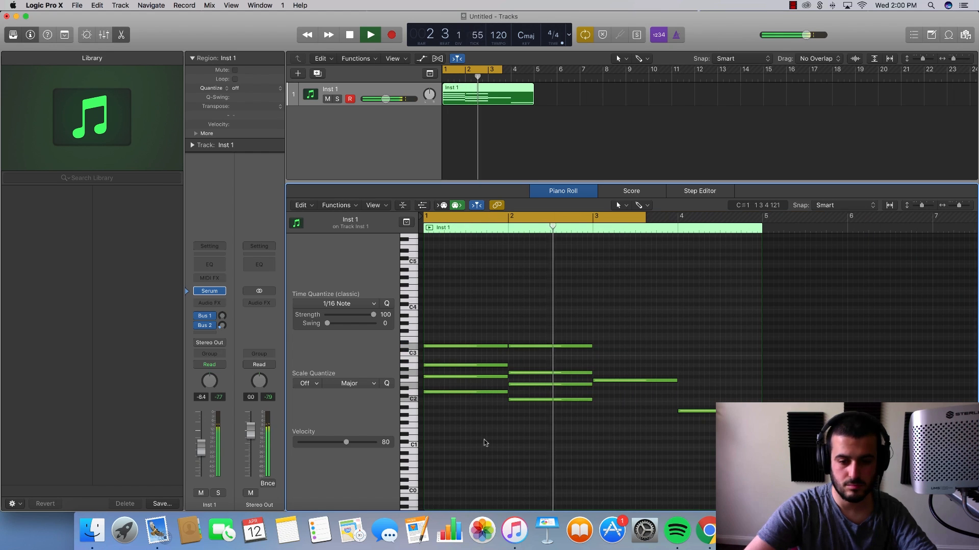
{"action": "key", "text": "space"}
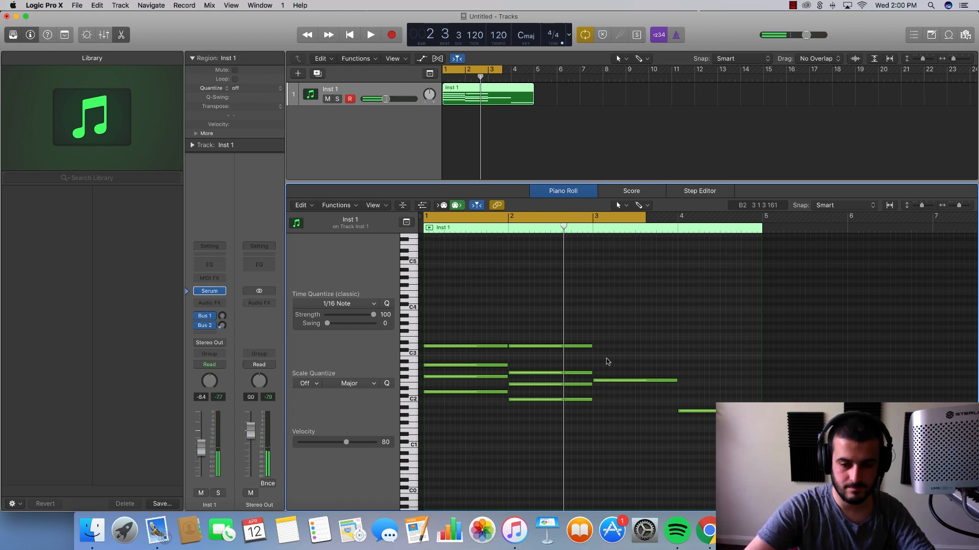
{"action": "left_click_drag", "start_coordinate": [557, 394], "coordinate": [557, 325]}
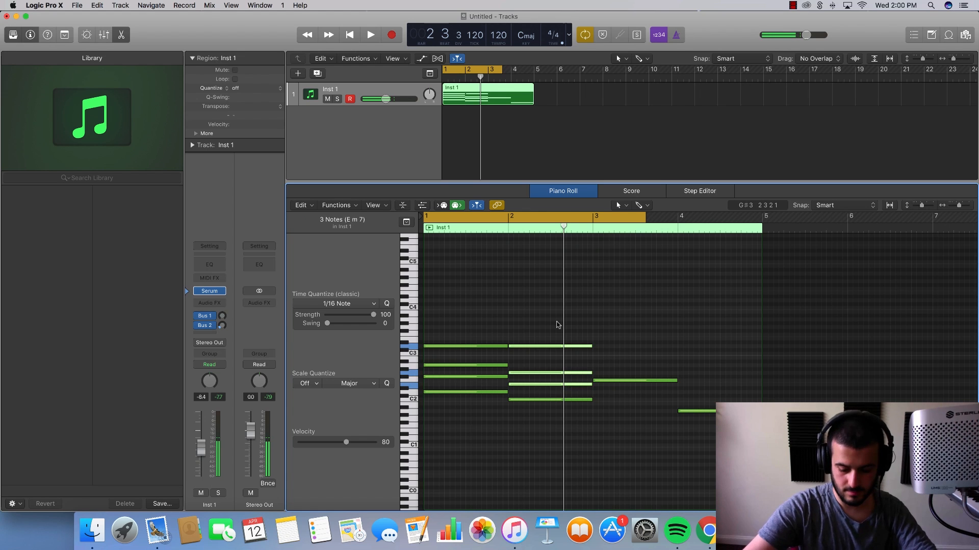
{"action": "key", "text": "Delete"}
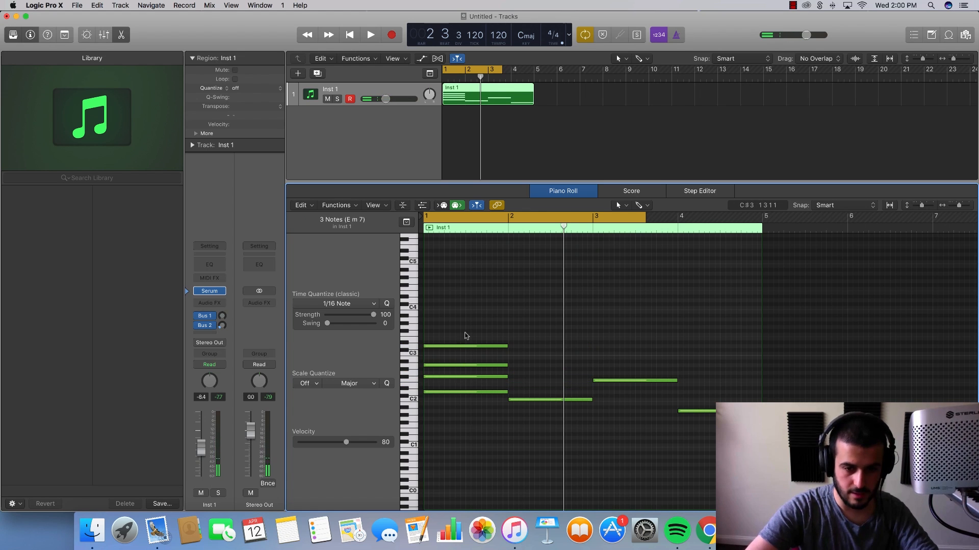
{"action": "key", "text": "Delete"}
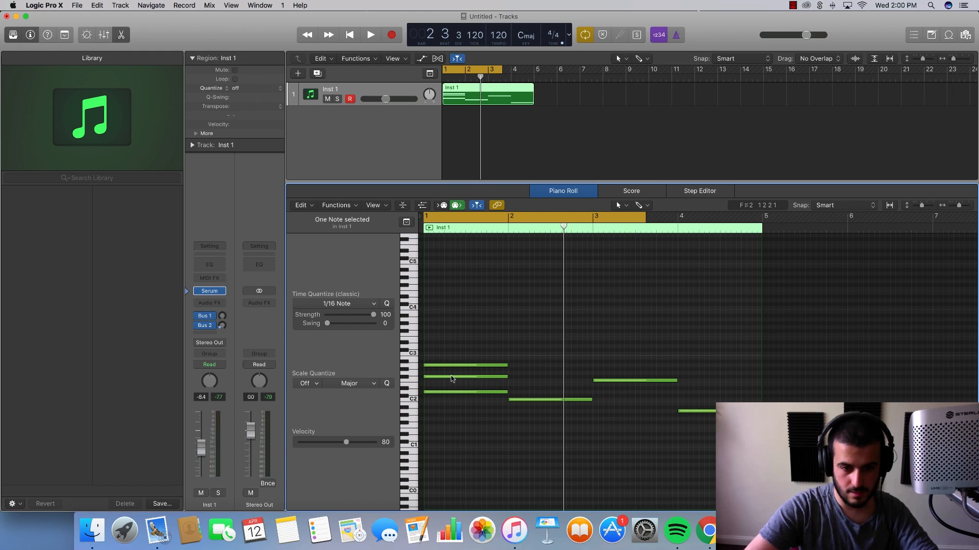
- Raise the F#2 note in bar 1 to F3 and copy the upper two notes into bar 2 as G2 and D#3
{"action": "left_click_drag", "start_coordinate": [451, 378], "coordinate": [452, 337]}
{"action": "left_click_drag", "start_coordinate": [518, 372], "coordinate": [484, 285]}
{"action": "left_click_drag", "start_coordinate": [434, 367], "coordinate": [524, 374]}
{"action": "key", "text": "space"}
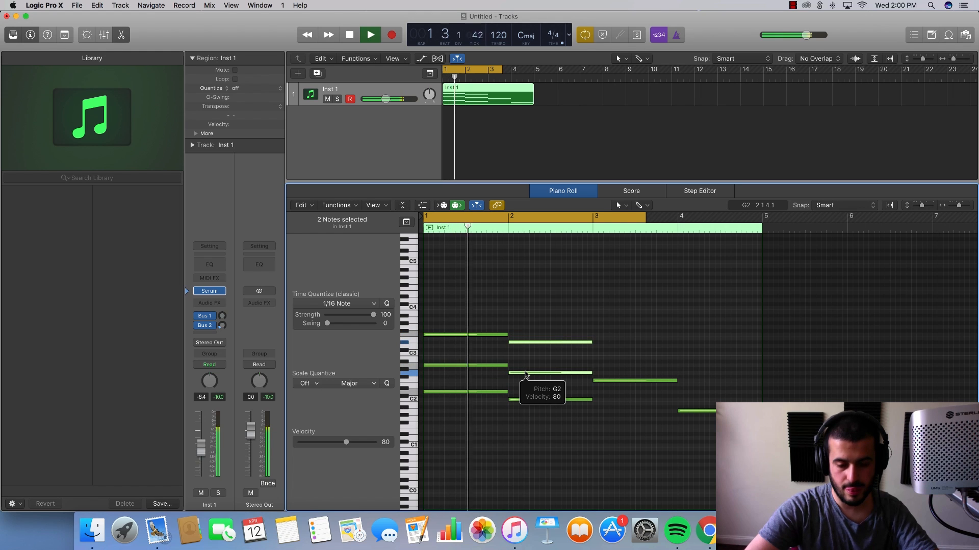
- Raise the top note of the bar 2 chord to E3 and listen to the looped chords
{"action": "left_click", "coordinate": [531, 351]}
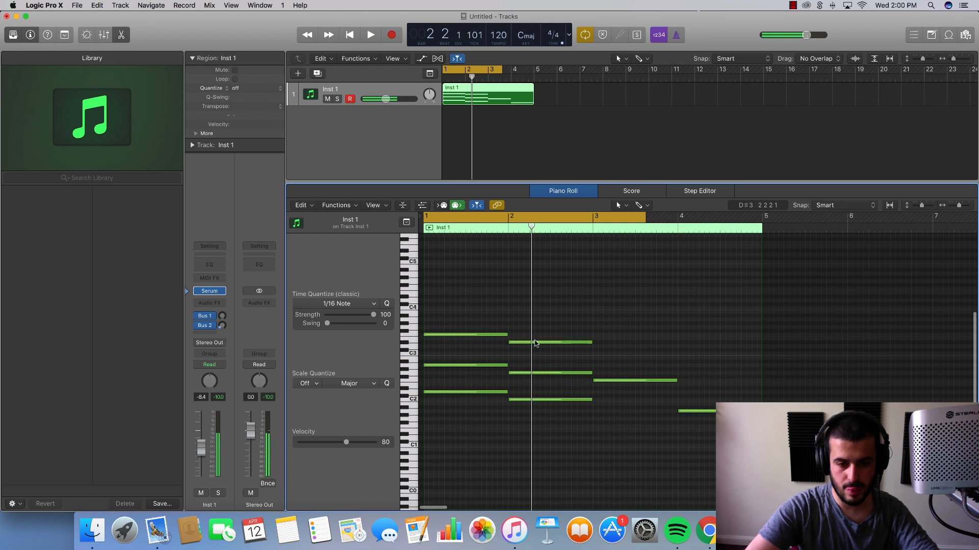
{"action": "left_click_drag", "start_coordinate": [535, 343], "coordinate": [539, 339]}
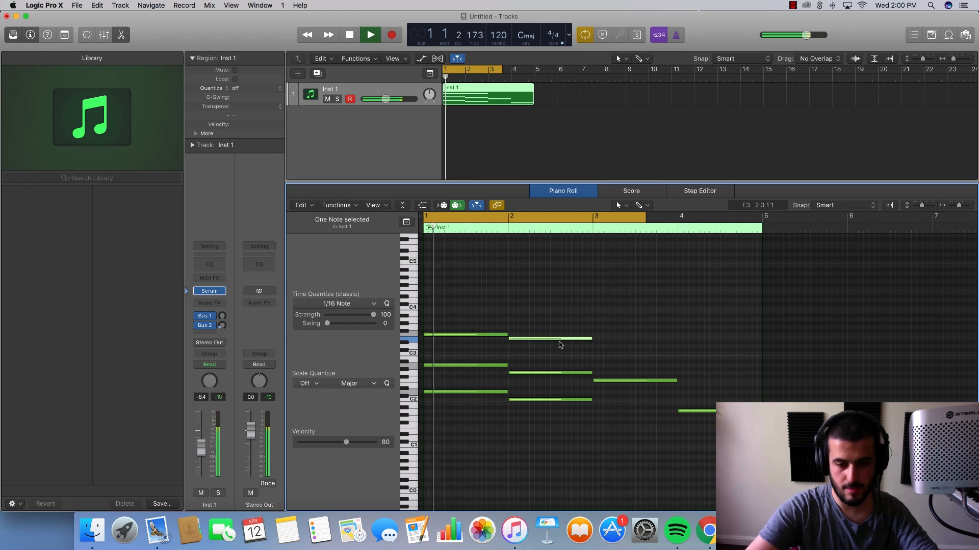
{"action": "left_click", "coordinate": [583, 351]}
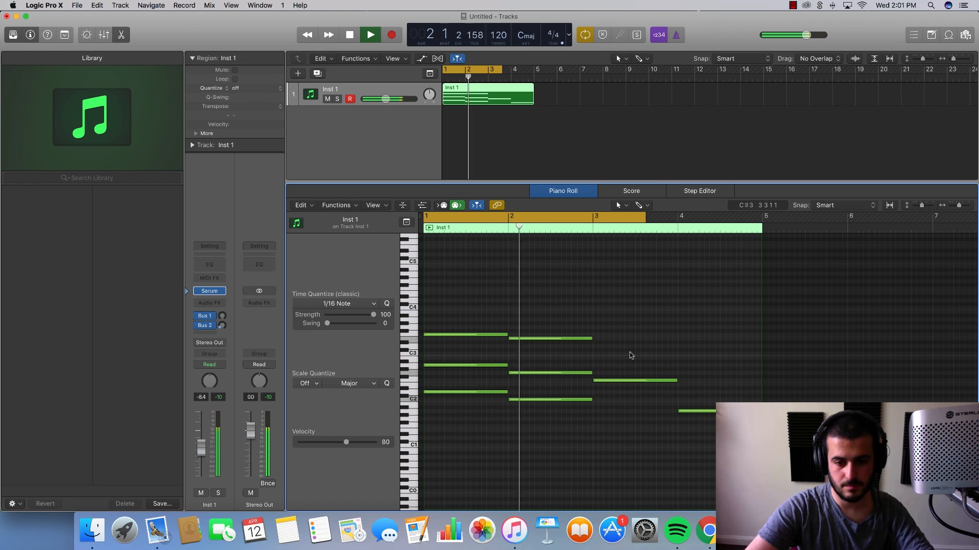
- Copy the upper two notes of the bar 1 and 2 chords into bars 3 and 4, raising them to C#3/A3 and B2/G#3
{"action": "key", "text": "space"}
{"action": "left_click_drag", "start_coordinate": [586, 377], "coordinate": [460, 306]}
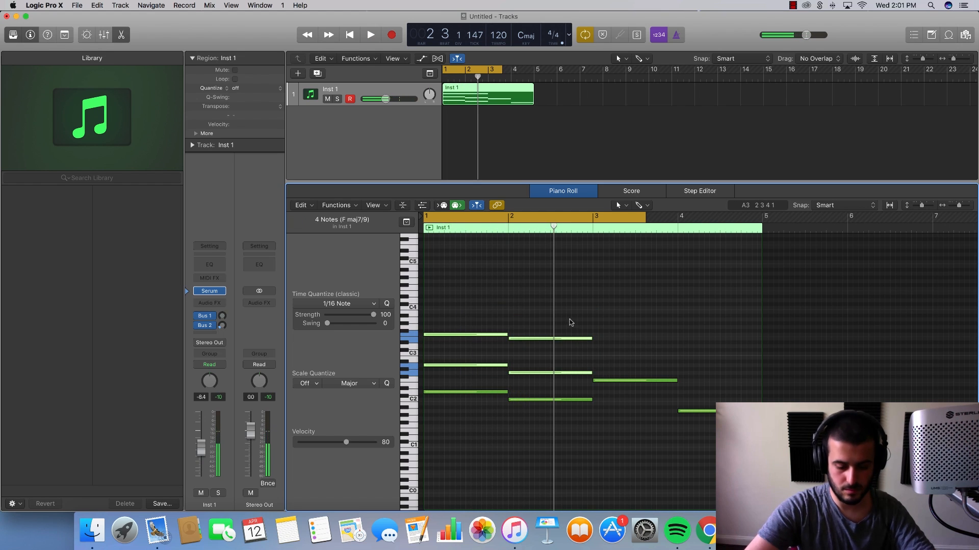
{"action": "key", "text": "super+r"}
{"action": "left_click_drag", "start_coordinate": [628, 366], "coordinate": [632, 326]}
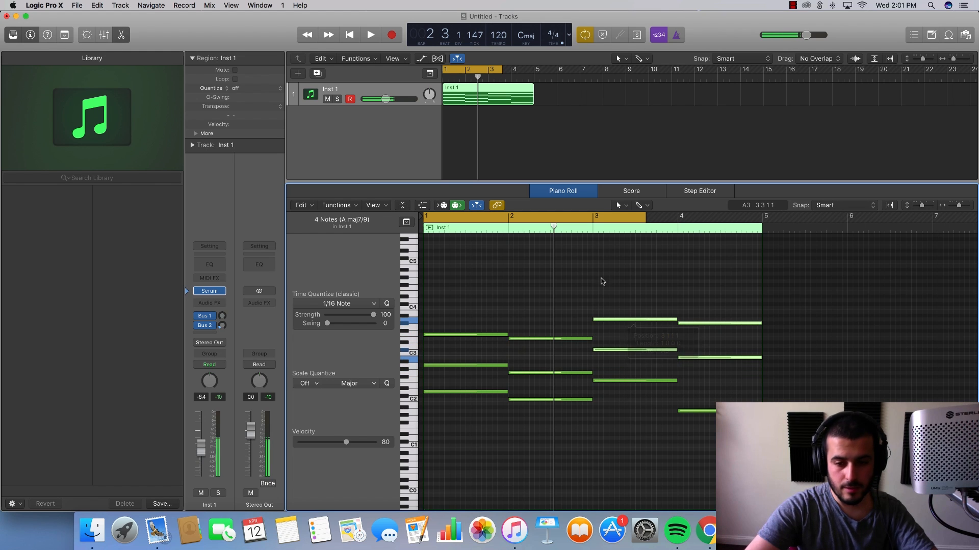
- Lower the two upper notes in bar 4 to F2 and D3 and play the loop from bar 3
{"action": "left_click_drag", "start_coordinate": [613, 216], "coordinate": [780, 216]}
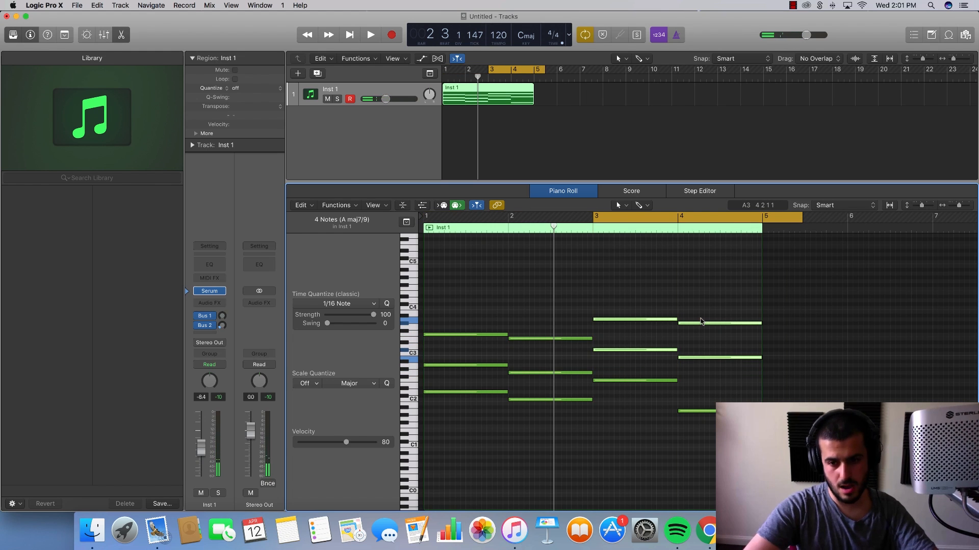
{"action": "left_click", "coordinate": [701, 324]}
{"action": "left_click_drag", "start_coordinate": [701, 326], "coordinate": [699, 383]}
{"action": "key", "text": "space"}
{"action": "left_click", "coordinate": [696, 394]}
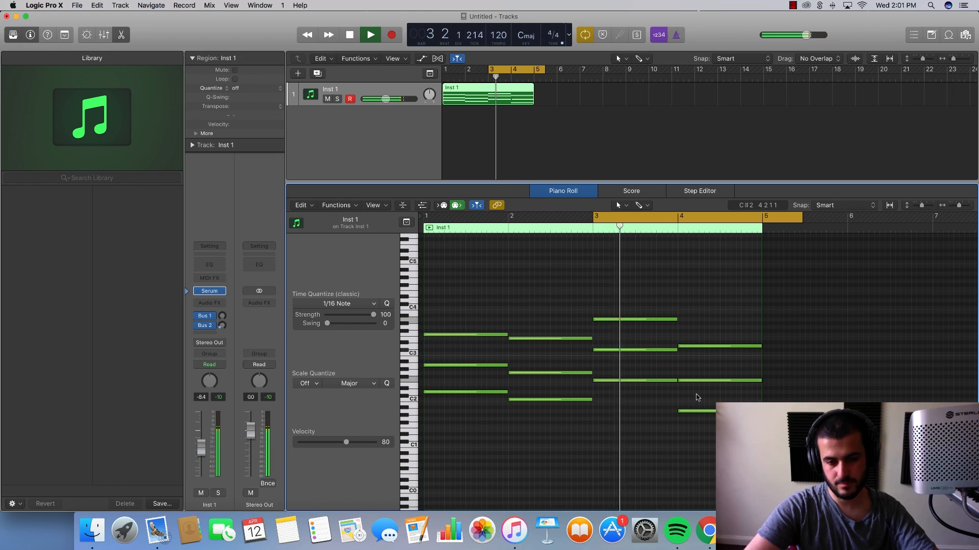
- Try the bar 3 chord's top note at G#3 and audition it with the loop starting at bar 2
{"action": "key", "text": "space"}
{"action": "left_click_drag", "start_coordinate": [613, 319], "coordinate": [614, 326]}
{"action": "key", "text": "space"}
{"action": "key", "text": "space"}
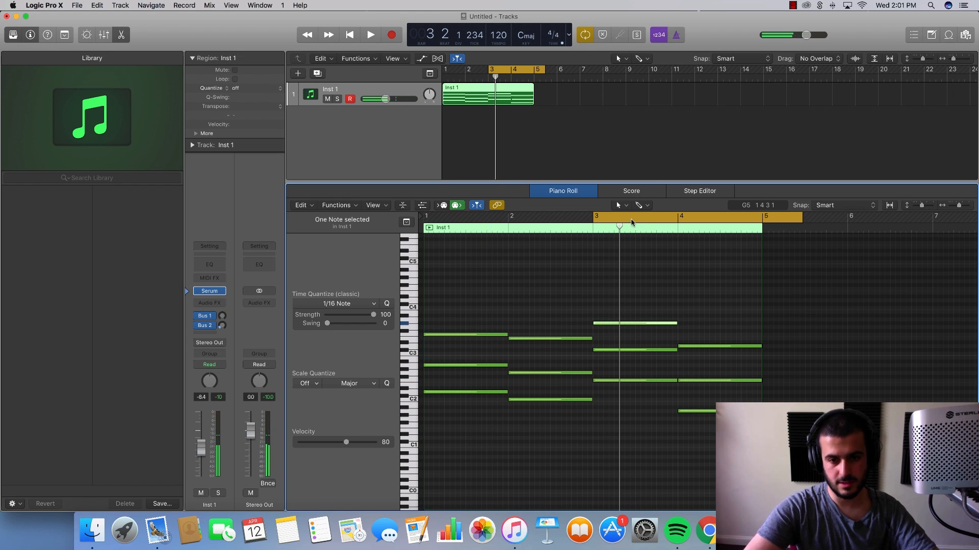
{"action": "left_click_drag", "start_coordinate": [508, 220], "coordinate": [791, 221]}
{"action": "key", "text": "space"}
{"action": "left_click", "coordinate": [681, 266]}
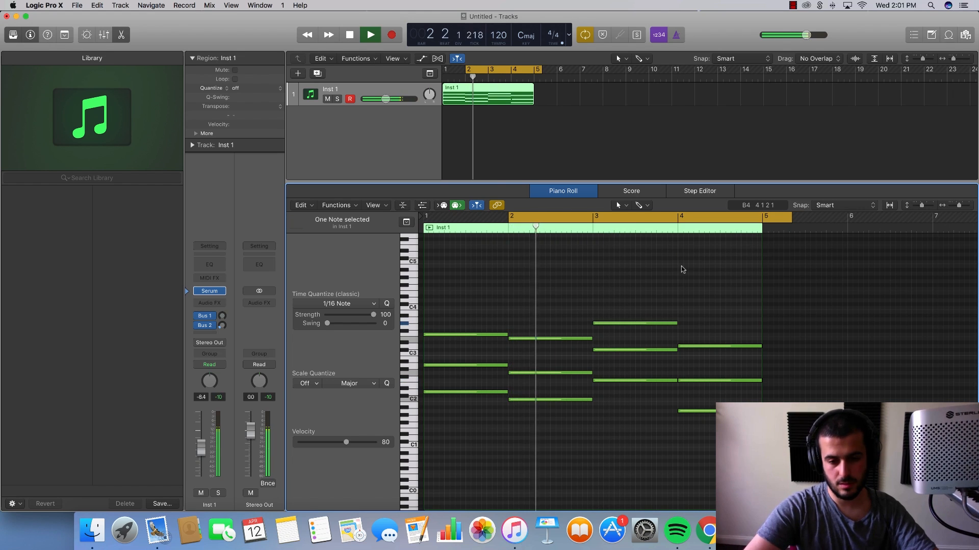
- Return the top note of the bar 3 chord to A3 and listen to the loop
{"action": "key", "text": "space"}
{"action": "left_click_drag", "start_coordinate": [621, 325], "coordinate": [620, 320]}
{"action": "key", "text": "space"}
{"action": "left_click", "coordinate": [618, 332]}
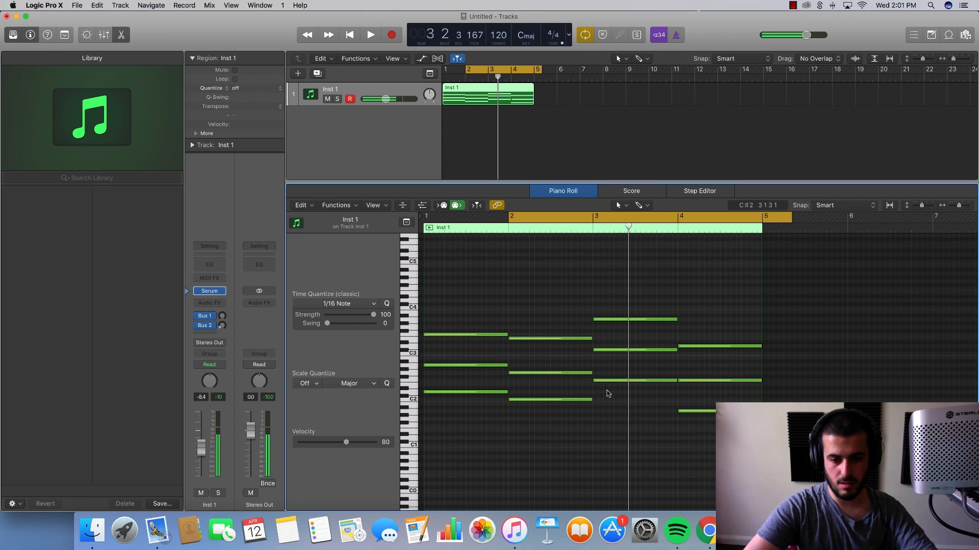
- Try the middle note of the bar 3 chord at D3 and audition the loop
{"action": "left_click", "coordinate": [615, 381]}
{"action": "left_click", "coordinate": [625, 361]}
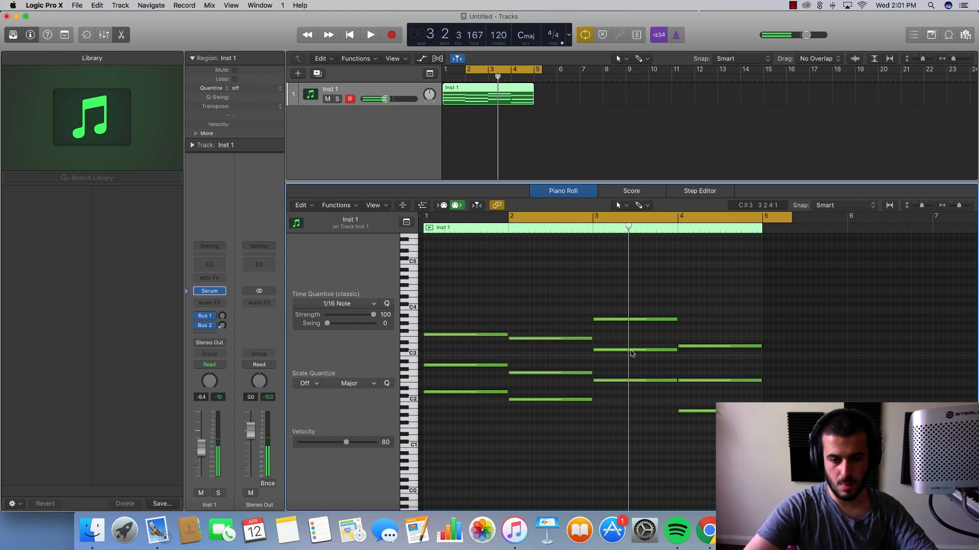
{"action": "left_click_drag", "start_coordinate": [631, 351], "coordinate": [631, 348]}
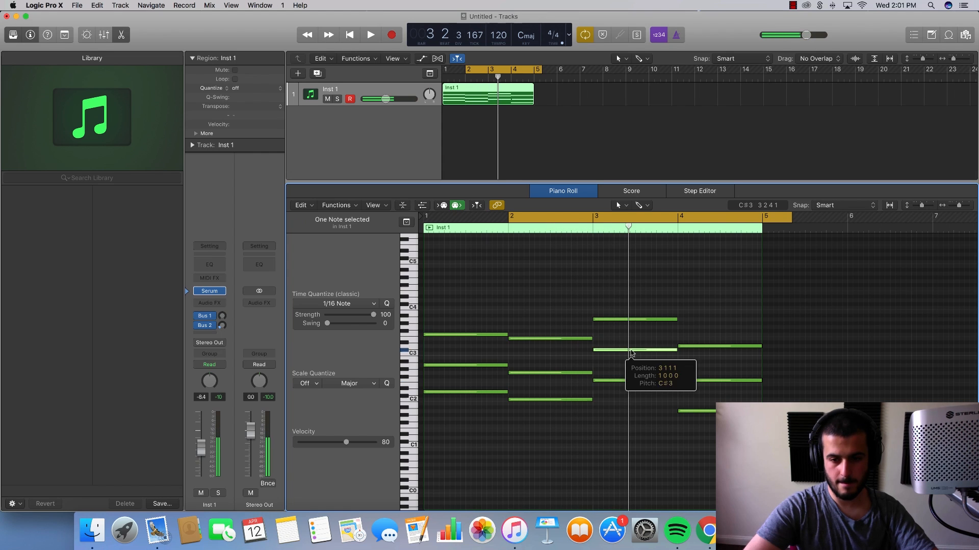
{"action": "left_click", "coordinate": [631, 393]}
{"action": "key", "text": "space"}
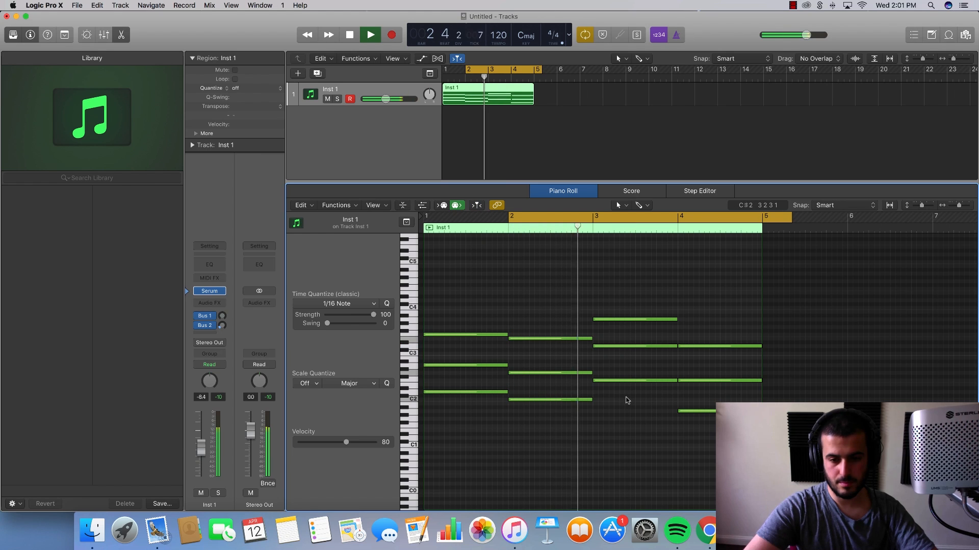
{"action": "key", "text": "space"}
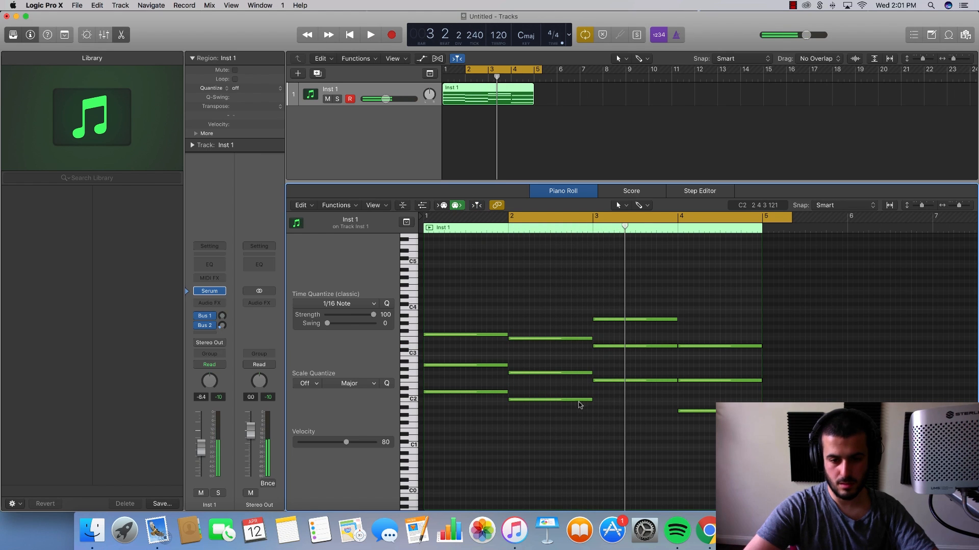
- Lower the middle note of the bar 3 chord to C3 and delete the chord's top note
{"action": "left_click", "coordinate": [605, 385]}
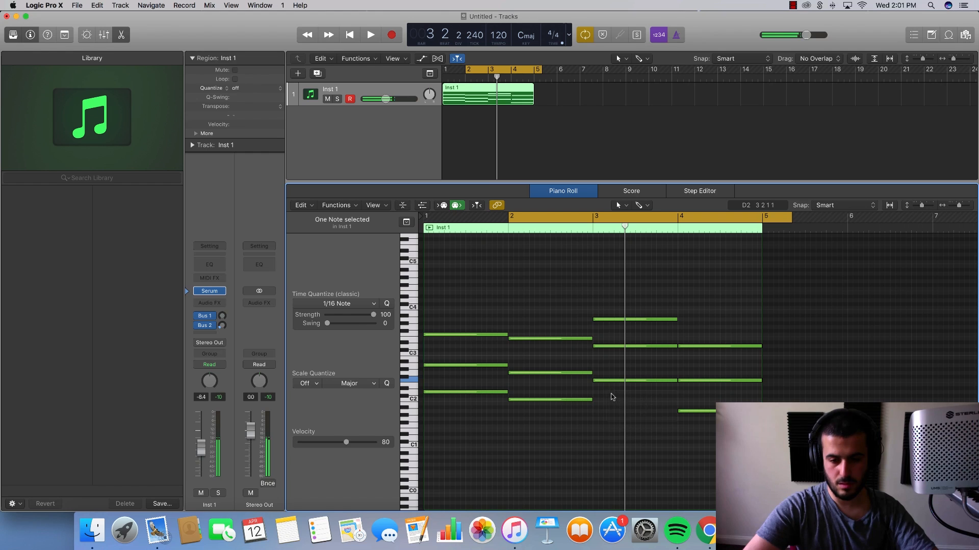
{"action": "left_click_drag", "start_coordinate": [622, 345], "coordinate": [623, 353]}
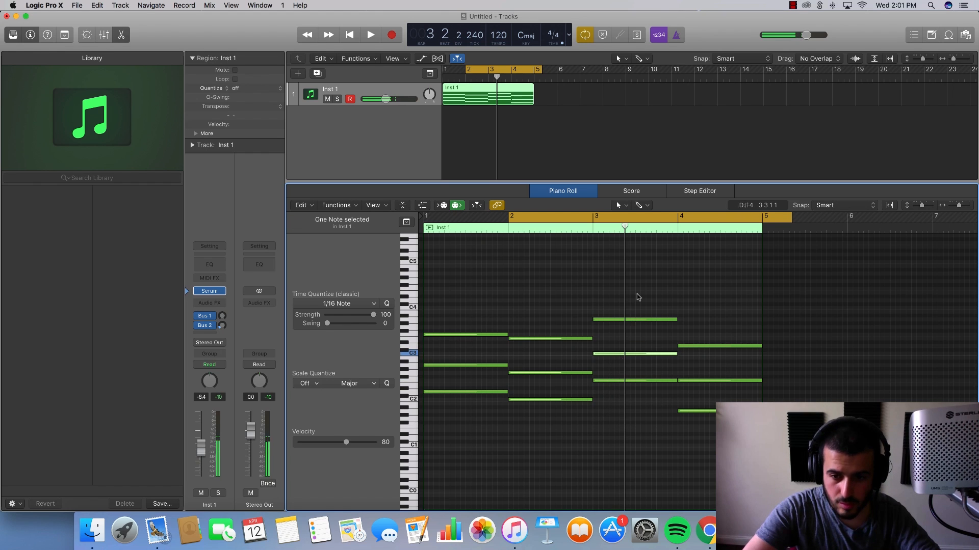
{"action": "key", "text": "Delete"}
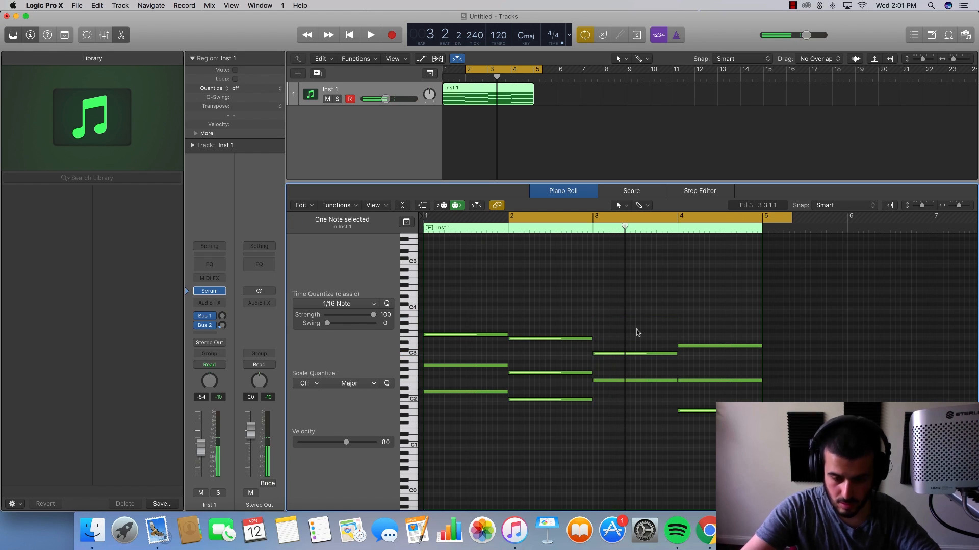
- Loop bars 3 and 4 and add a one-bar A3 note on top of the bar 3 chord, auditioning the result
{"action": "left_click", "coordinate": [592, 216]}
{"action": "left_click_drag", "start_coordinate": [593, 216], "coordinate": [766, 216]}
{"action": "key", "text": "space"}
{"action": "key", "text": "space"}
{"action": "left_click", "coordinate": [597, 317], "text": "super"}
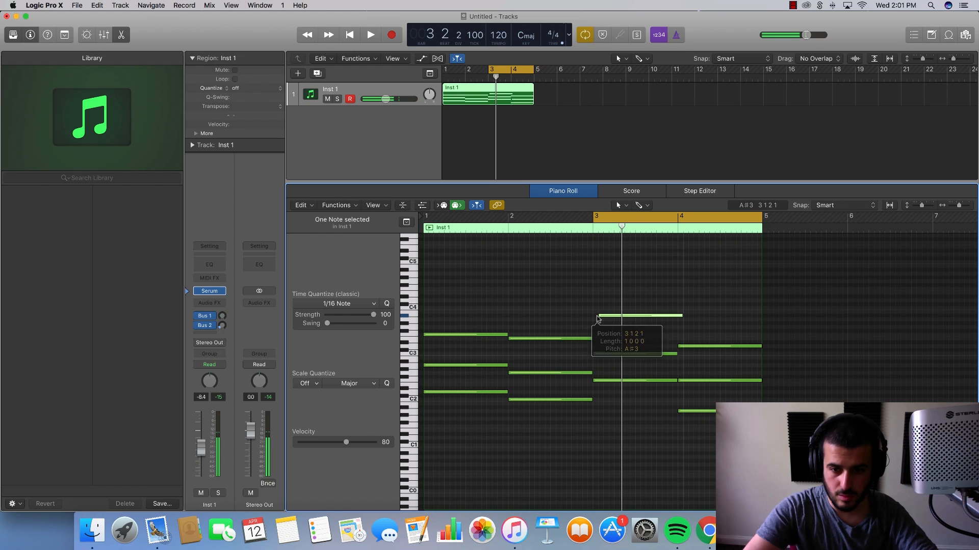
{"action": "left_click_drag", "start_coordinate": [606, 316], "coordinate": [605, 320]}
{"action": "key", "text": "space"}
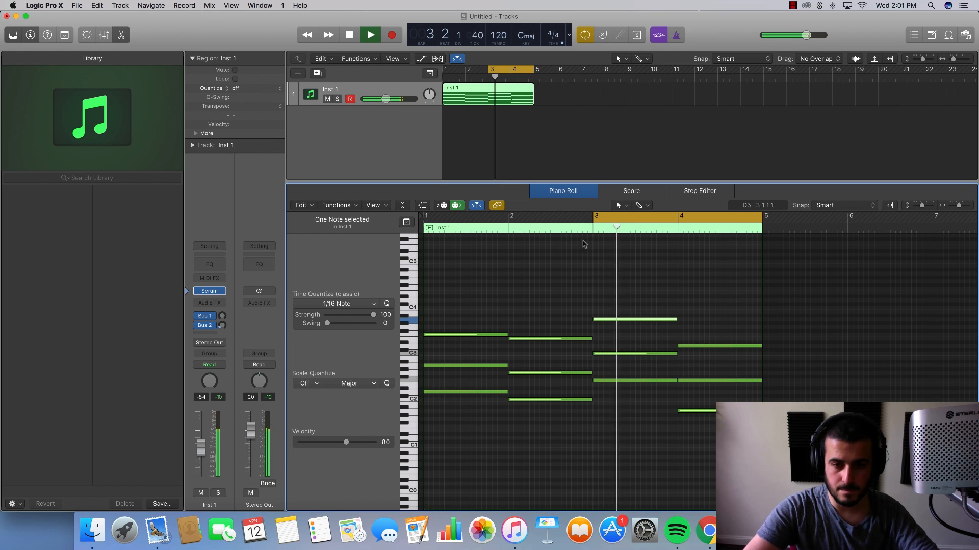
- Play the progression from bar 2 into bar 4 and turn the loop off during playback
{"action": "key", "text": "space"}
{"action": "left_click_drag", "start_coordinate": [507, 216], "coordinate": [702, 216]}
{"action": "key", "text": "space"}
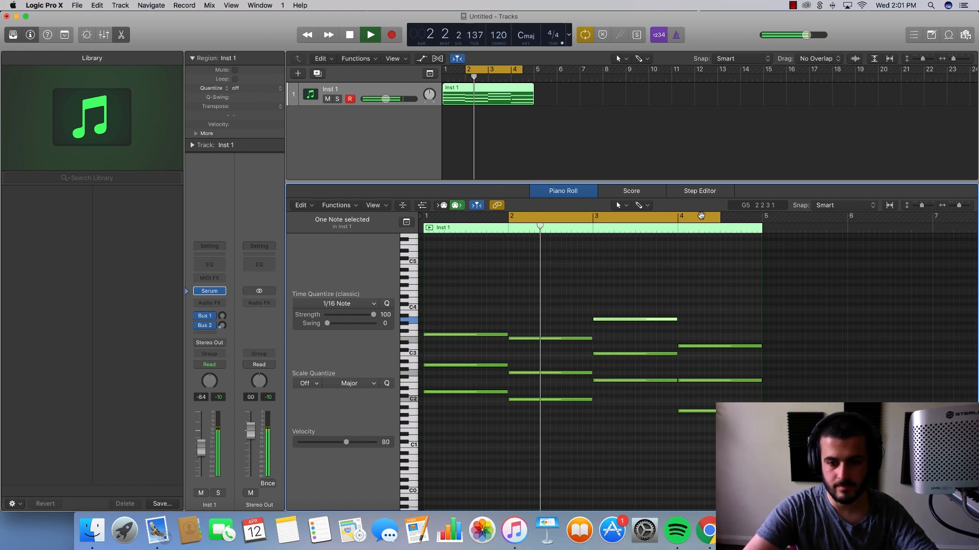
{"action": "left_click", "coordinate": [702, 216]}
{"action": "left_click", "coordinate": [627, 445]}
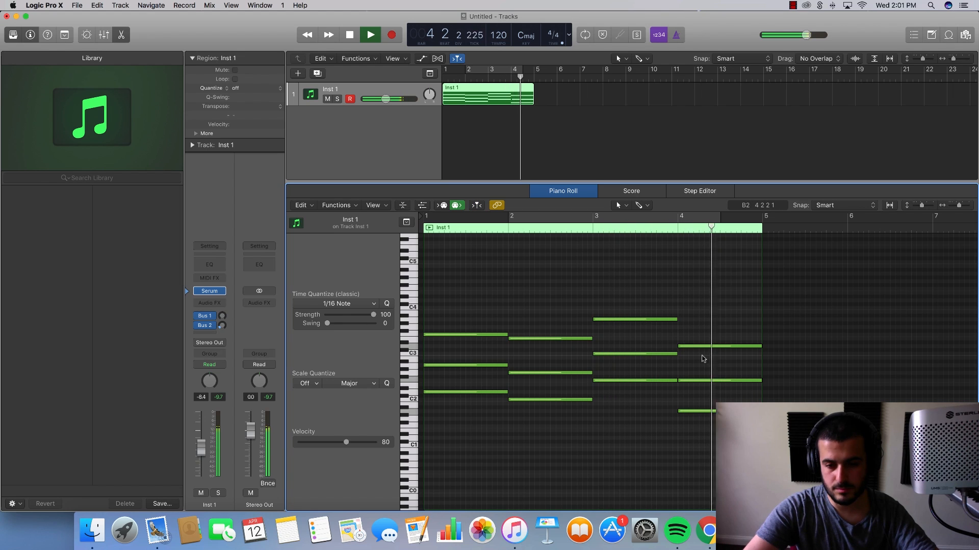
{"action": "key", "text": "space"}
- Raise the root note of the bar 4 chord to A#1 and audition it with a loop starting at bar 4
{"action": "left_click", "coordinate": [701, 411]}
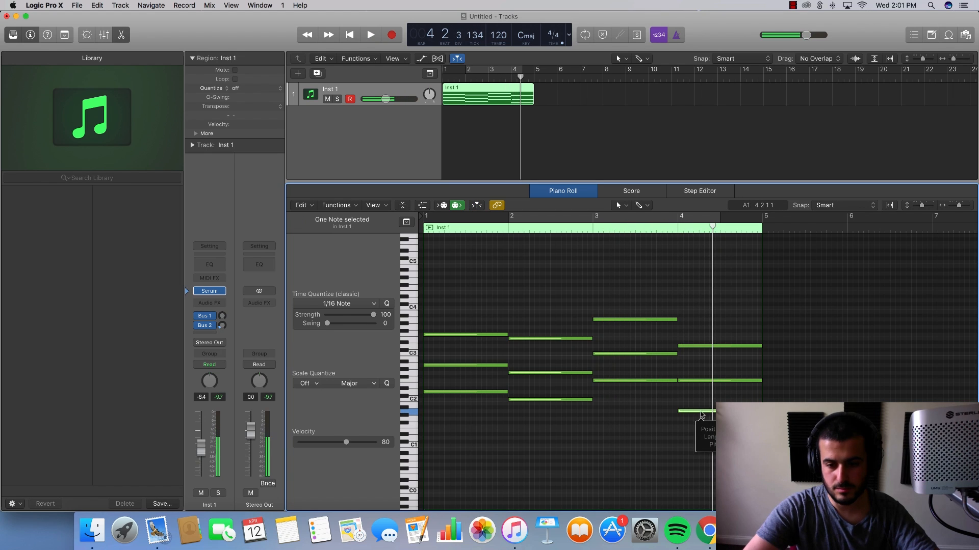
{"action": "left_click", "coordinate": [660, 385]}
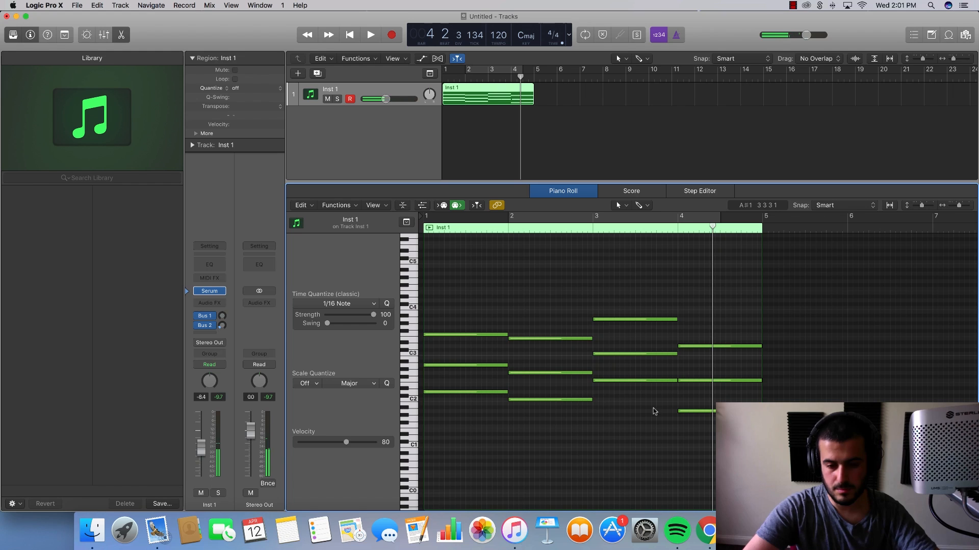
{"action": "left_click_drag", "start_coordinate": [686, 411], "coordinate": [686, 407]}
{"action": "key", "text": "space"}
{"action": "key", "text": "space"}
{"action": "left_click_drag", "start_coordinate": [673, 216], "coordinate": [847, 216]}
{"action": "key", "text": "space"}
- Set the loop to span bars 1 through 4 and play the full progression
{"action": "left_click_drag", "start_coordinate": [679, 217], "coordinate": [426, 217]}
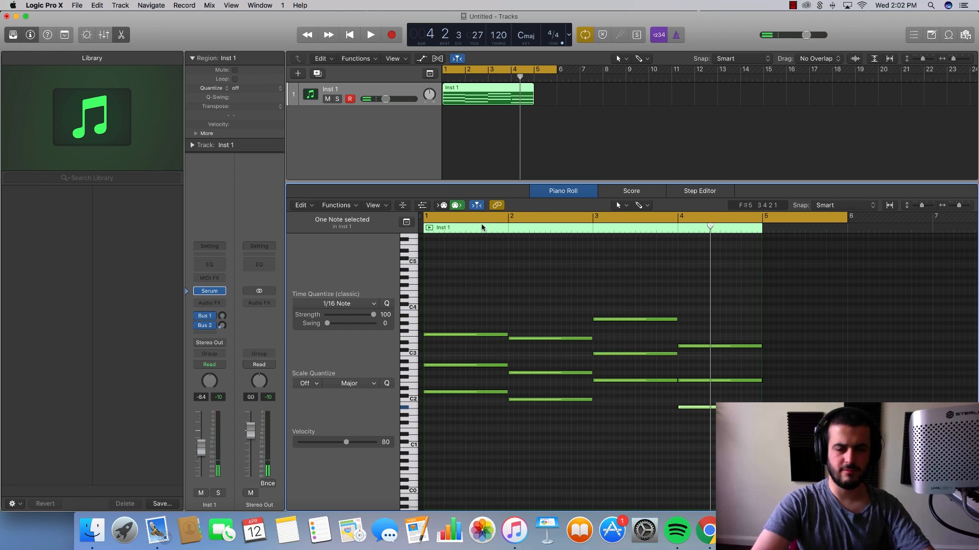
{"action": "left_click_drag", "start_coordinate": [847, 218], "coordinate": [716, 250]}
{"action": "key", "text": "space"}
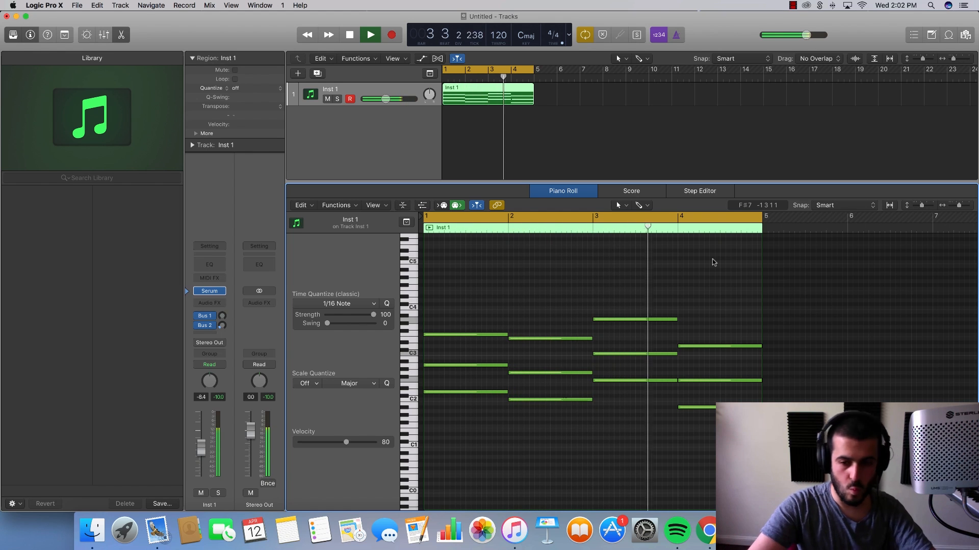
{"action": "key", "text": "space"}
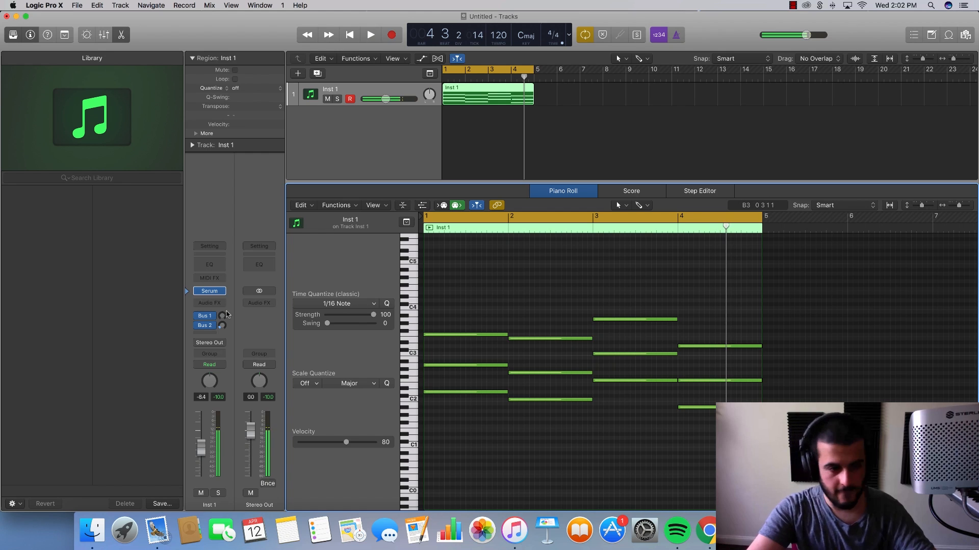
- Open the track's Serum instrument, set oscillator A's unison to 9 voices and audition the sound
{"action": "left_click", "coordinate": [210, 291]}
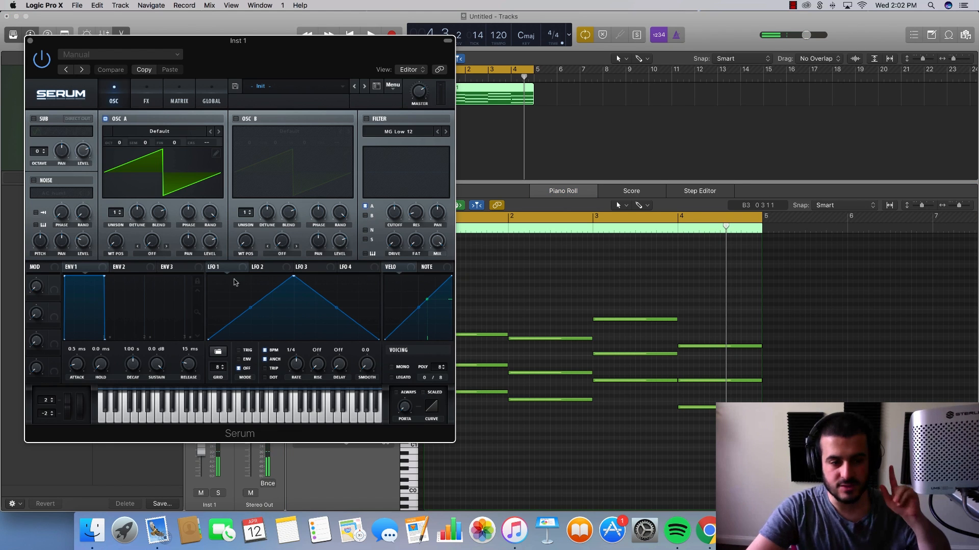
{"action": "left_click_drag", "start_coordinate": [293, 77], "coordinate": [602, 128]}
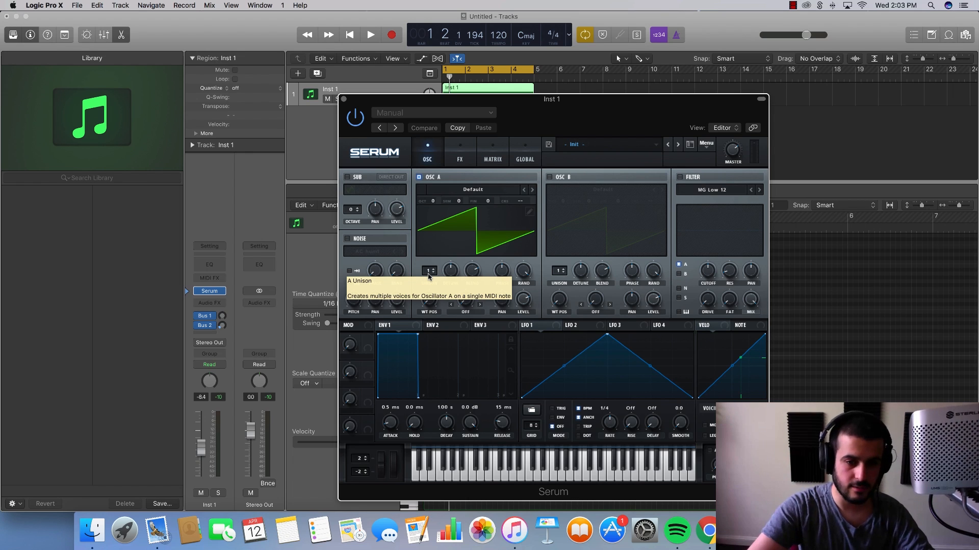
{"action": "left_click_drag", "start_coordinate": [432, 280], "coordinate": [424, 214]}
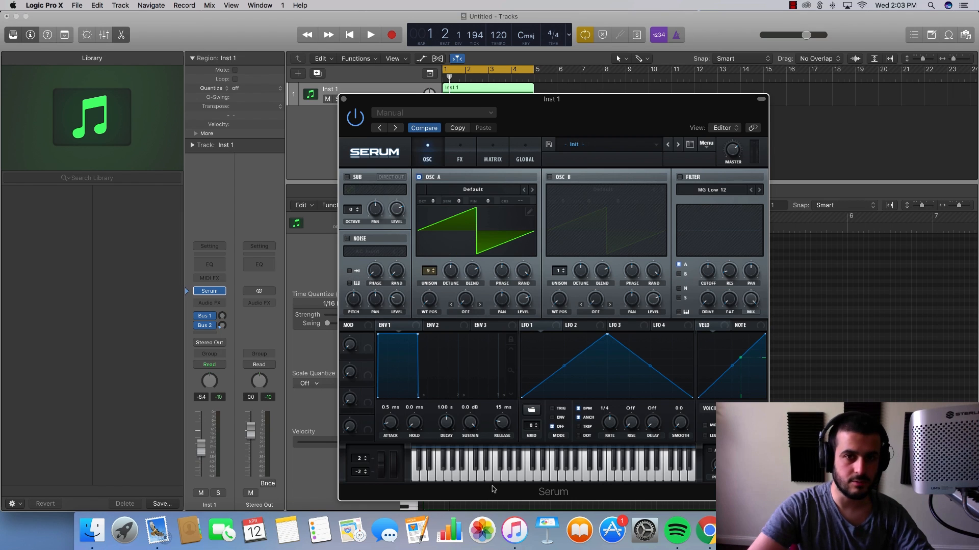
{"action": "key", "text": "space"}
{"action": "key", "text": "space"}
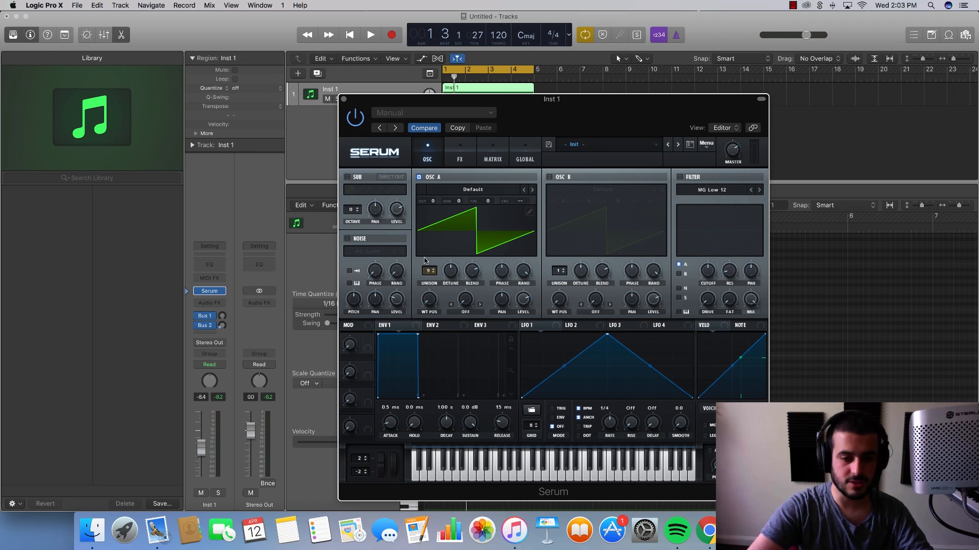
- Raise oscillator A's unison to 11 voices and audition the chords
{"action": "left_click_drag", "start_coordinate": [422, 274], "coordinate": [436, 255]}
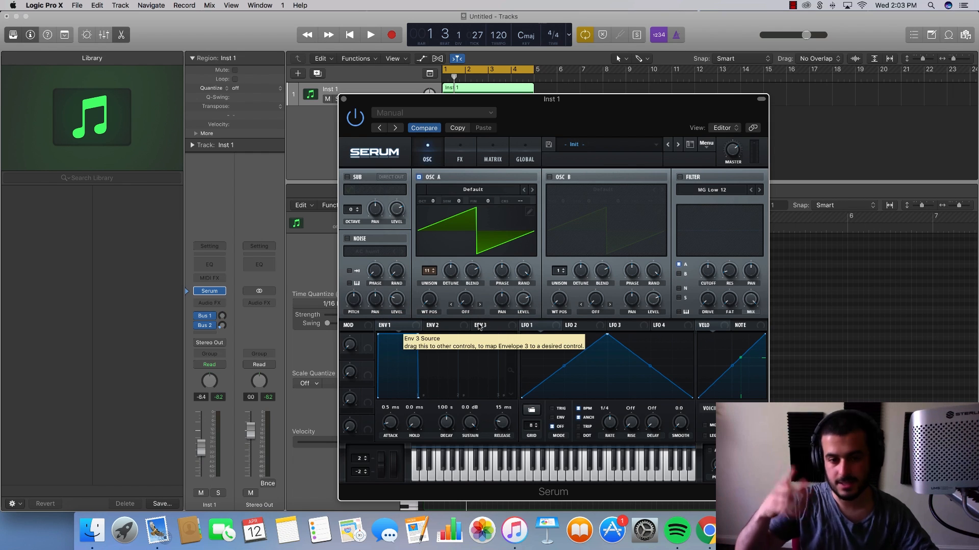
{"action": "key", "text": "space"}
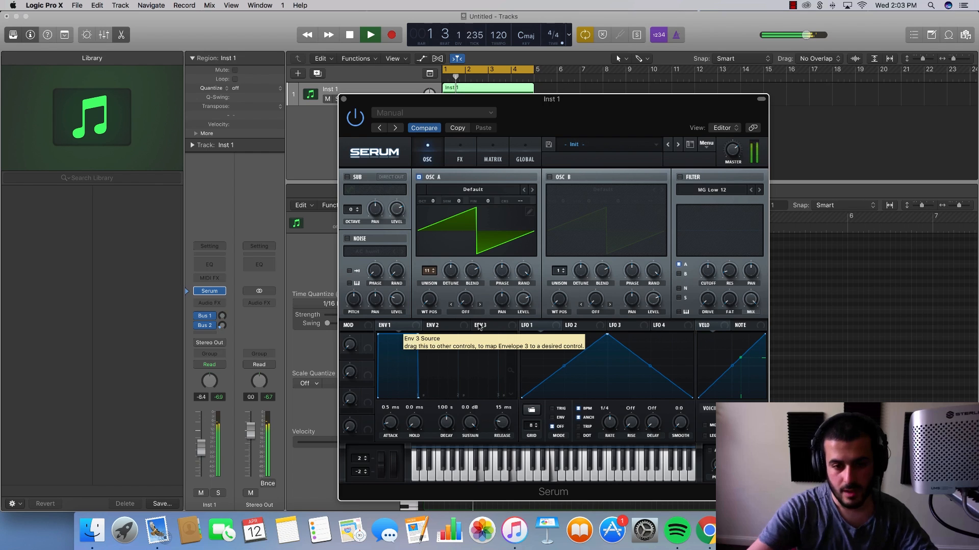
{"action": "key", "text": "space"}
- Reduce oscillator A's detune amount and listen to the progression
{"action": "mouse_move", "coordinate": [452, 278]}
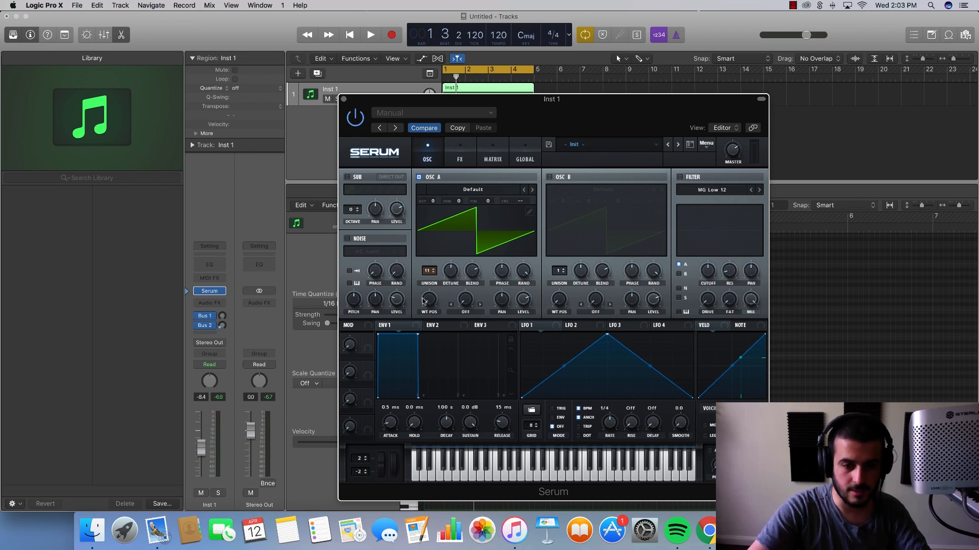
{"action": "left_click_drag", "start_coordinate": [428, 271], "coordinate": [474, 279]}
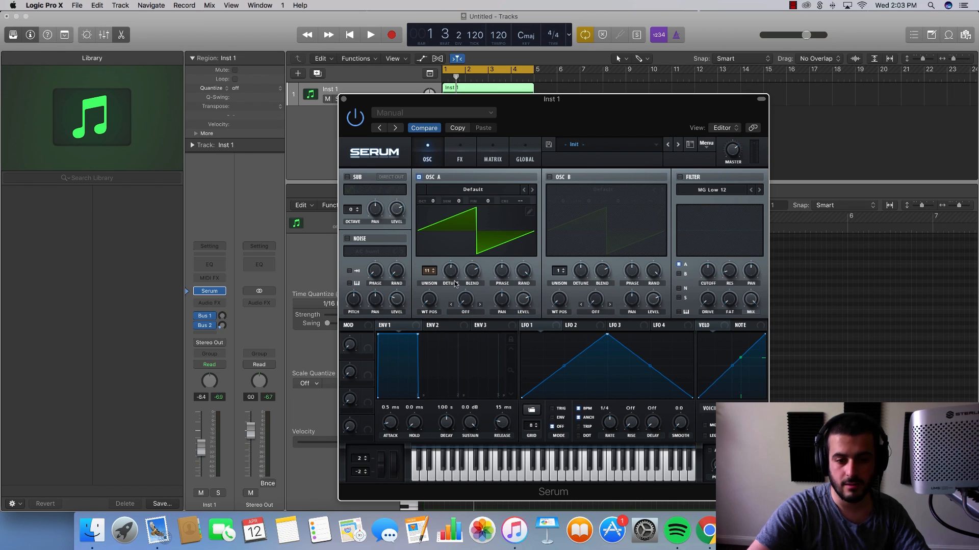
{"action": "left_click_drag", "start_coordinate": [453, 279], "coordinate": [448, 316]}
{"action": "key", "text": "space"}
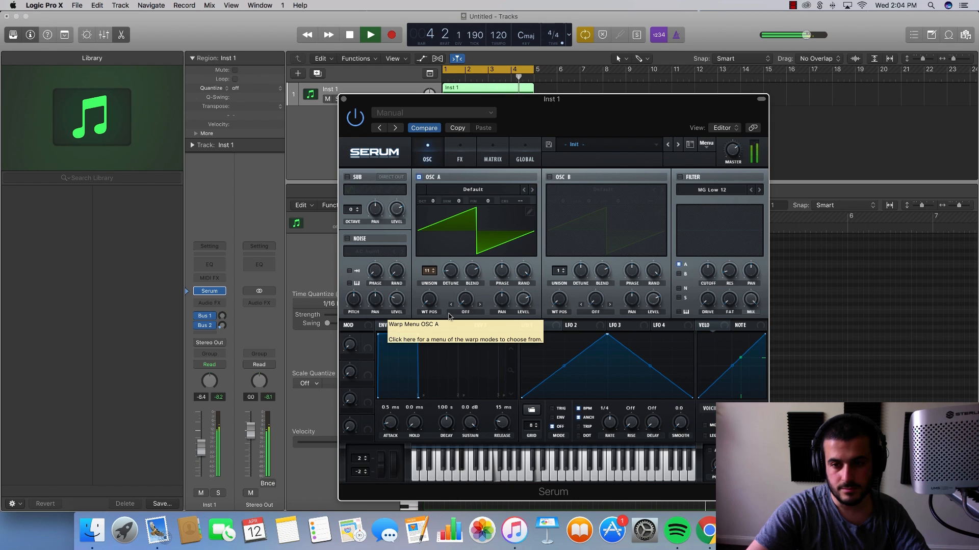
{"action": "key", "text": "space"}
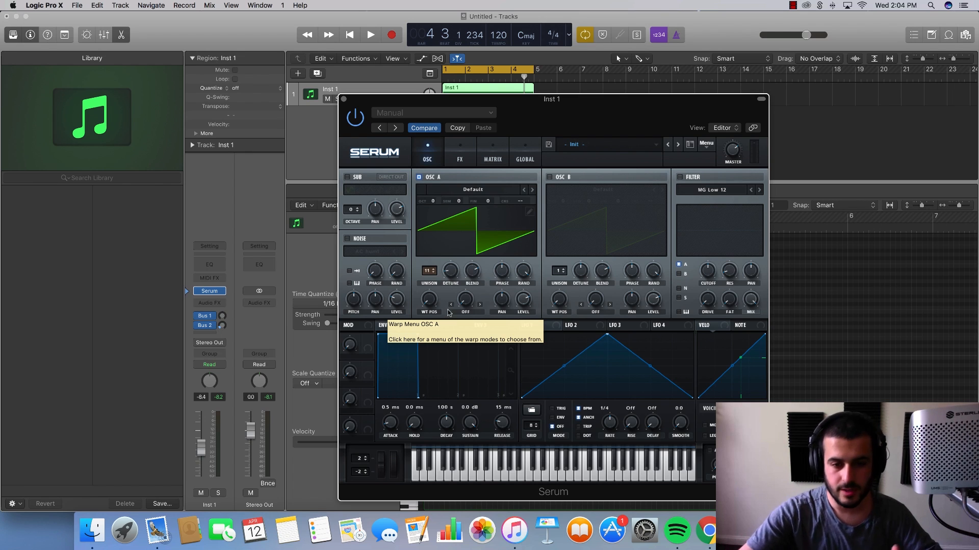
- Try oscillator A's unison at 3 voices and listen to the chords
{"action": "left_click_drag", "start_coordinate": [432, 285], "coordinate": [426, 350]}
{"action": "key", "text": "space"}
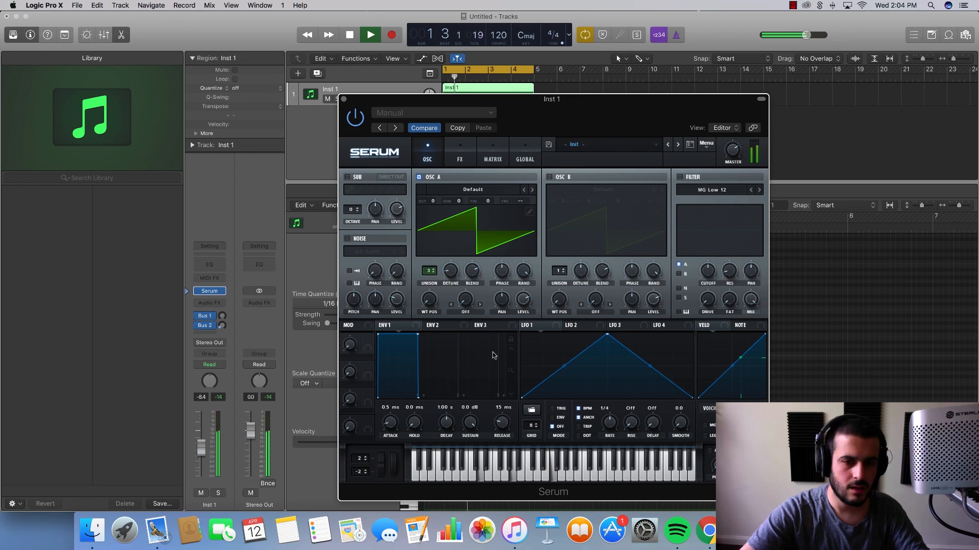
{"action": "key", "text": "space"}
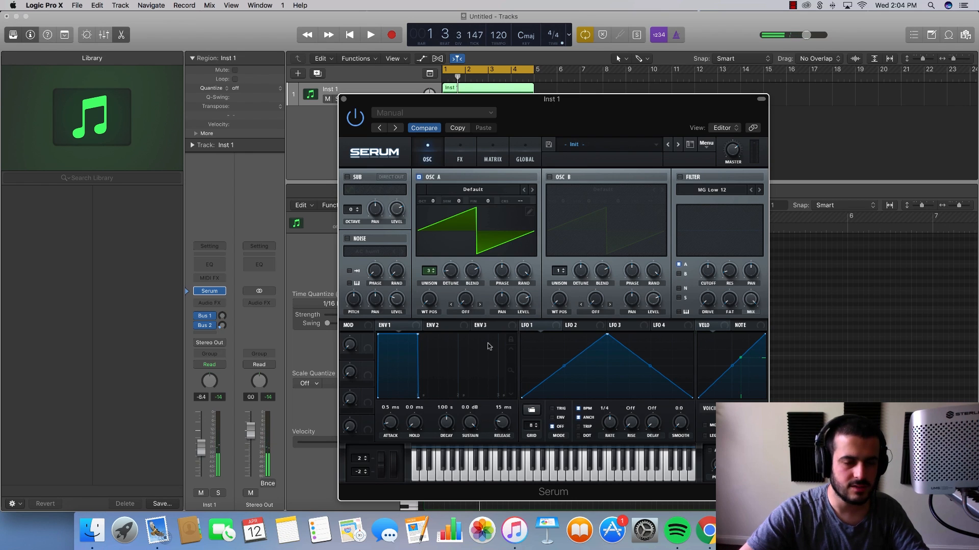
- Set oscillator A's unison to 16 voices and show the region's event list
{"action": "left_click_drag", "start_coordinate": [429, 274], "coordinate": [457, 121]}
{"action": "key", "text": "d"}
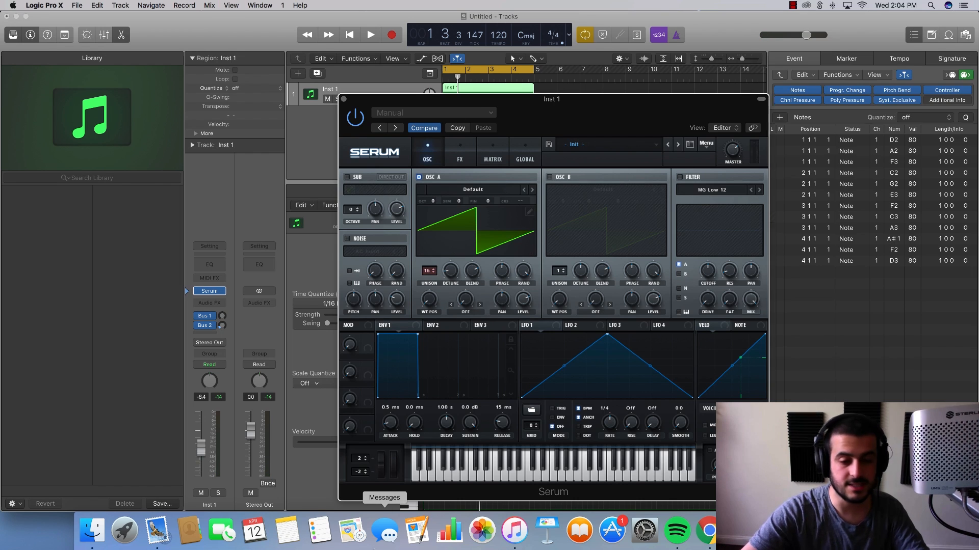
- Hide the event list and audition the chord progression
{"action": "left_click", "coordinate": [769, 81]}
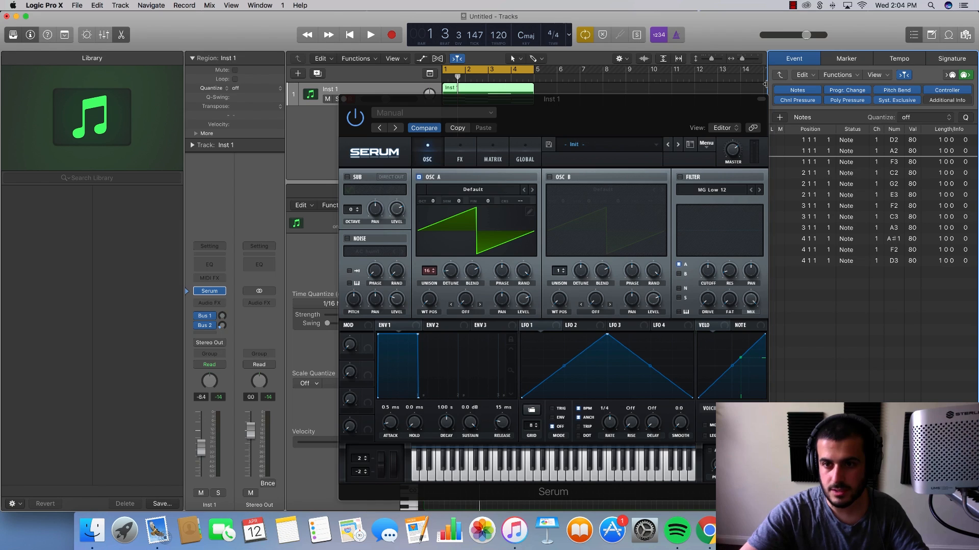
{"action": "key", "text": "d"}
{"action": "key", "text": "space"}
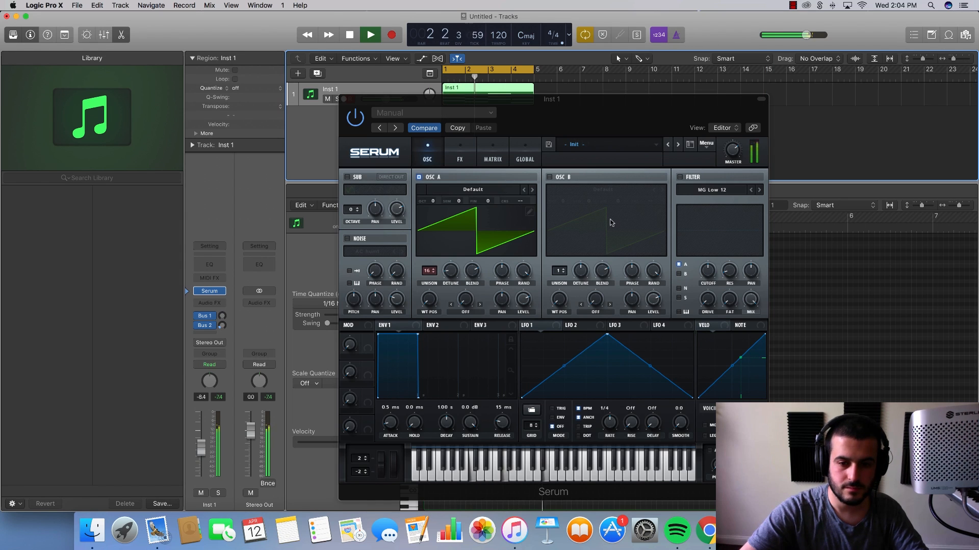
{"action": "key", "text": "space"}
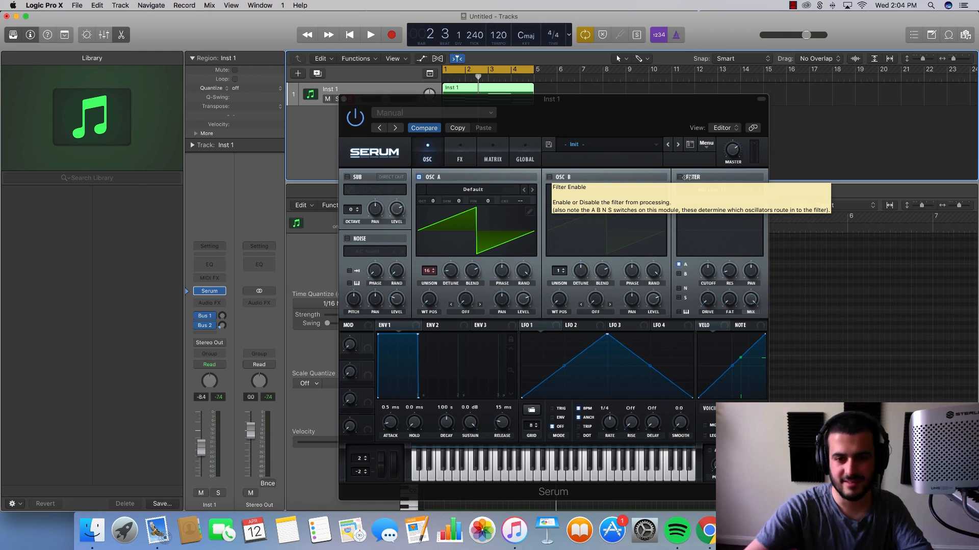
- Enable Serum's MG Low 12 filter on oscillator A, lower its cutoff to about 300 Hz and play the chords
{"action": "left_click", "coordinate": [688, 178]}
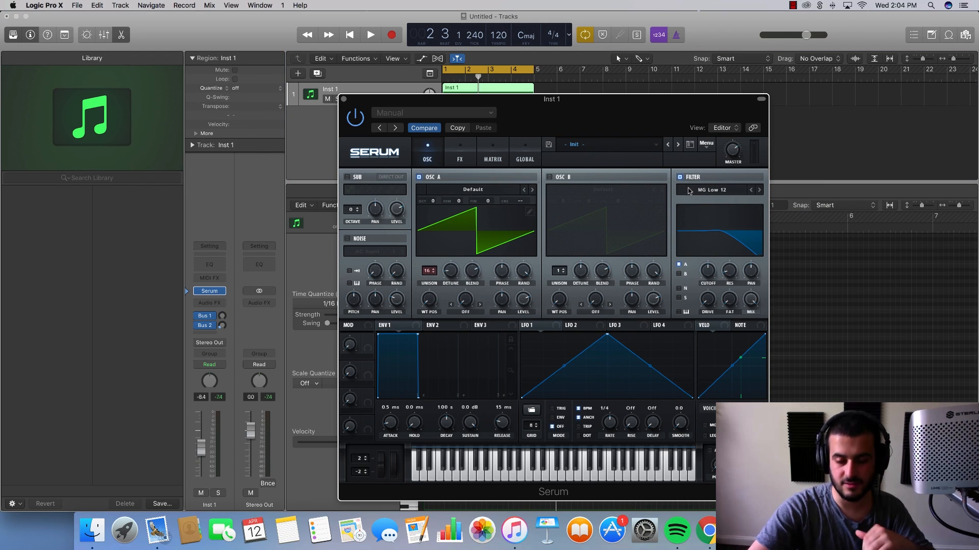
{"action": "left_click_drag", "start_coordinate": [708, 270], "coordinate": [709, 284]}
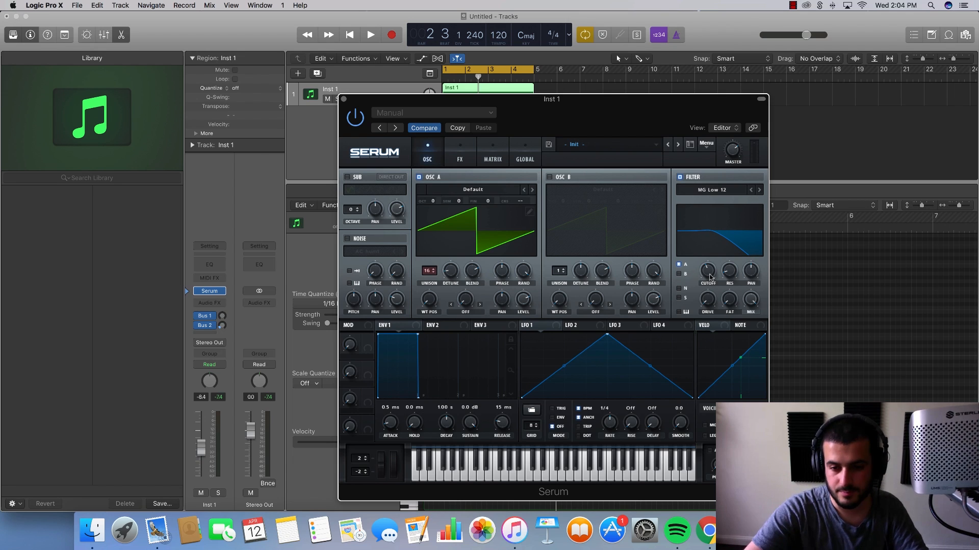
{"action": "key", "text": "space"}
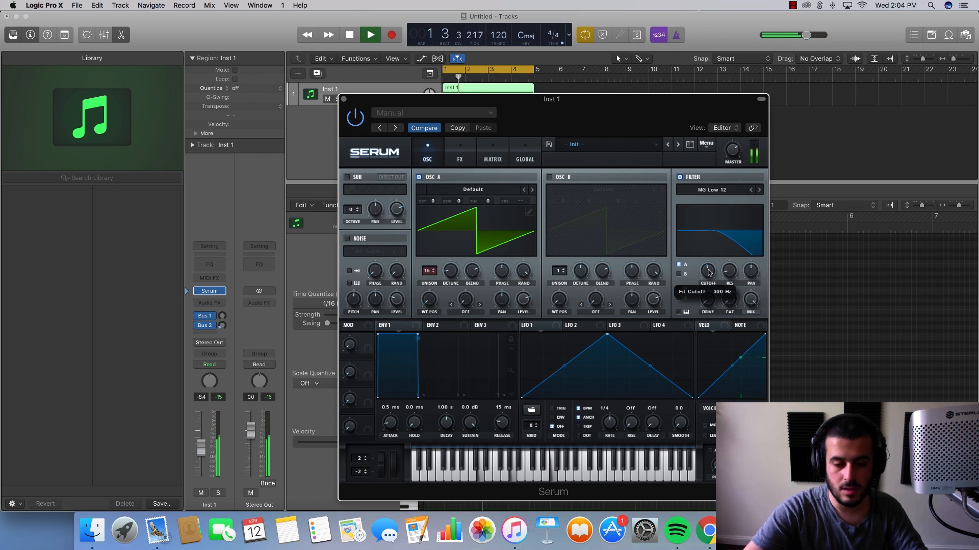
- Bypass the track's Bus 1 and Bus 2 sends, enable Serum's Hall reverb effect and audition it
{"action": "left_click", "coordinate": [460, 158]}
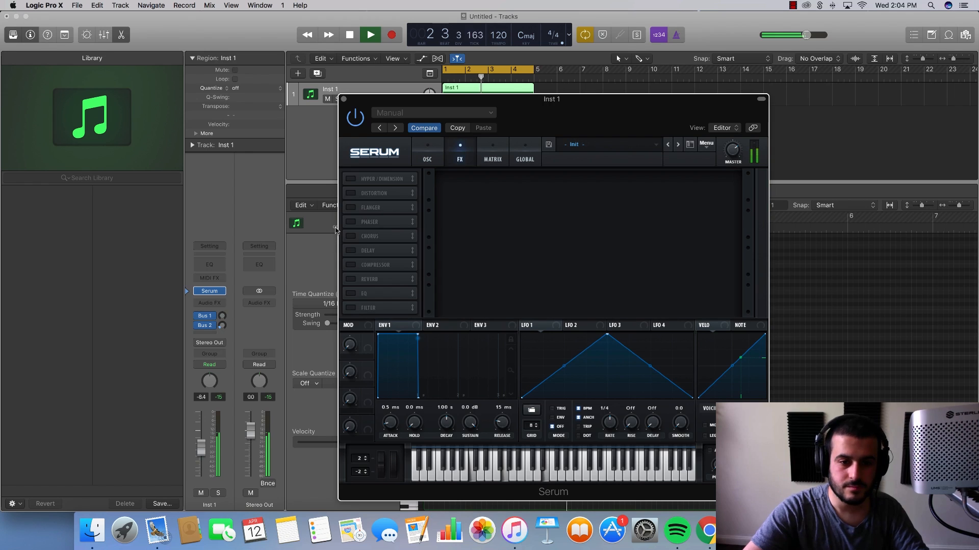
{"action": "key", "text": "space"}
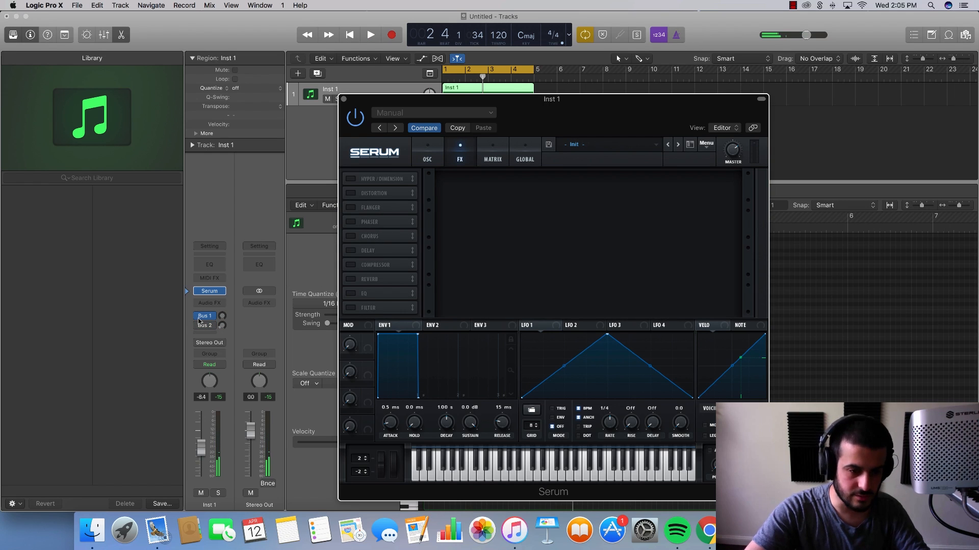
{"action": "left_click", "coordinate": [350, 279]}
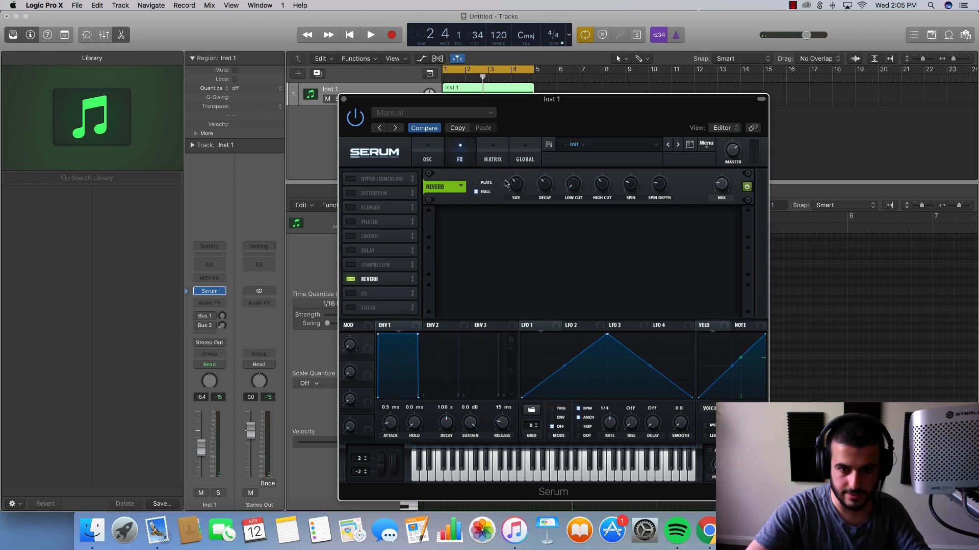
{"action": "mouse_move", "coordinate": [513, 182]}
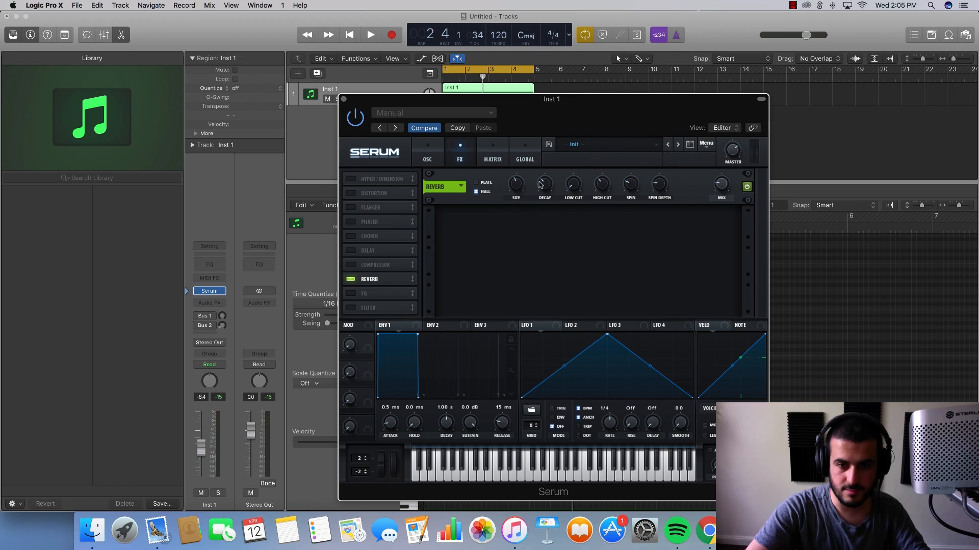
{"action": "mouse_move", "coordinate": [571, 184]}
{"action": "left_click_drag", "start_coordinate": [571, 184], "coordinate": [575, 154]}
{"action": "key", "text": "space"}
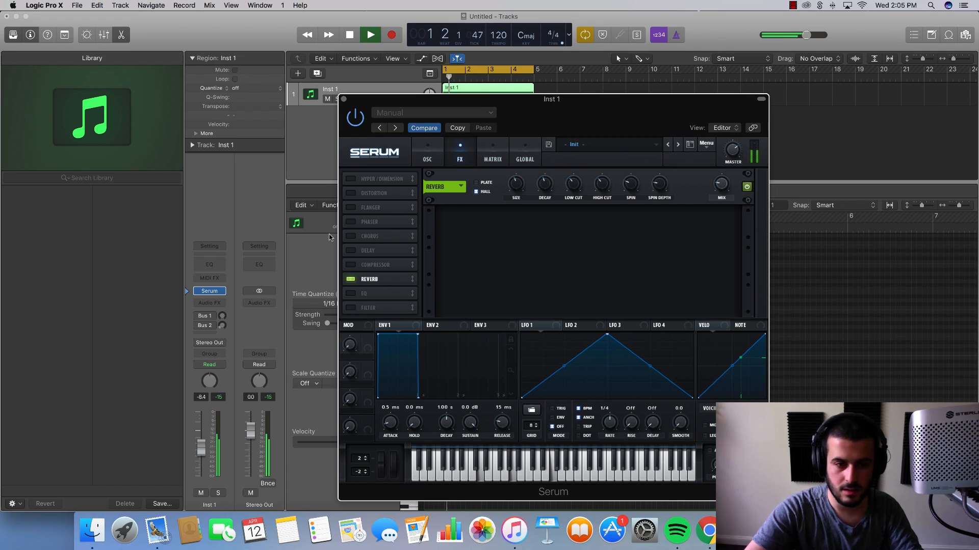
{"action": "key", "text": "space"}
- Insert Kickstart as an audio effect after Serum, set its mix to 78% and audition the pumping
{"action": "left_click", "coordinate": [220, 305]}
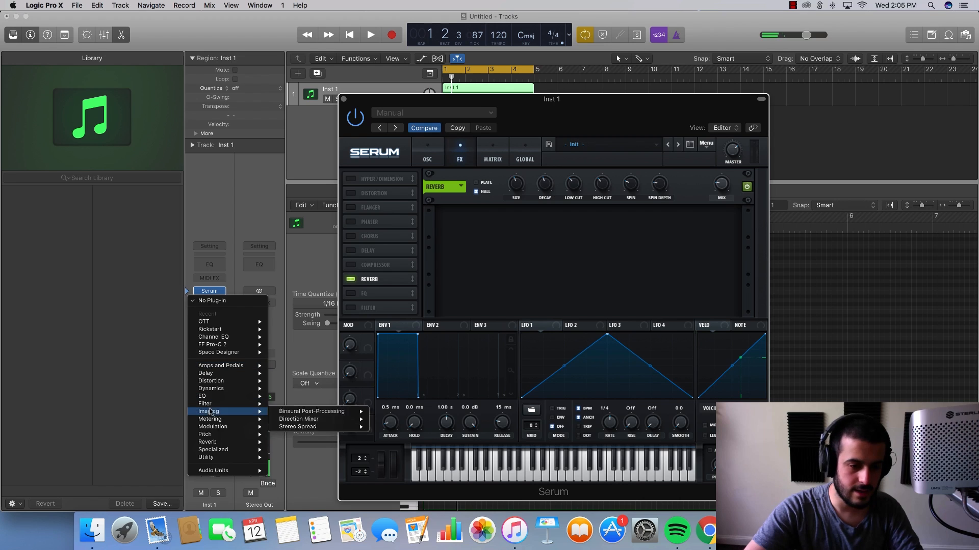
{"action": "mouse_move", "coordinate": [236, 332]}
{"action": "left_click", "coordinate": [295, 331]}
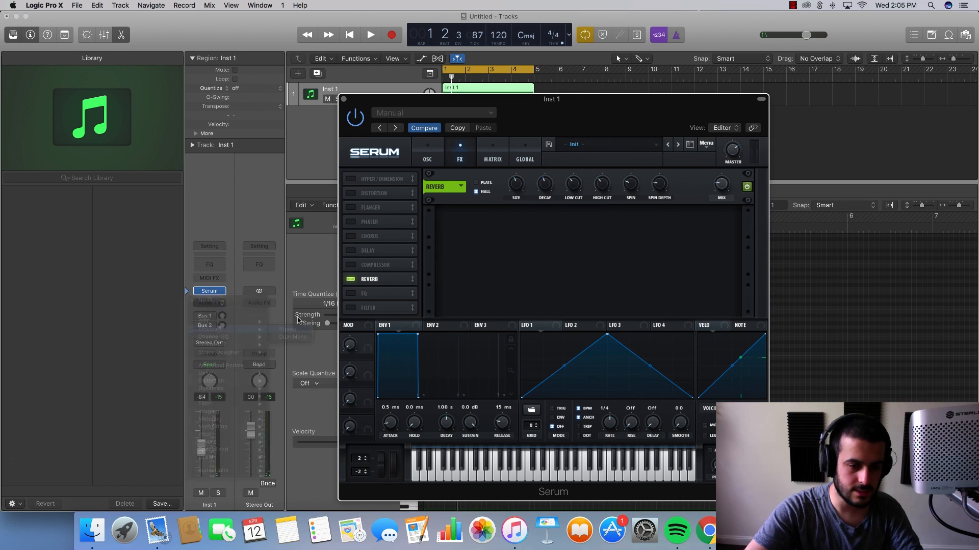
{"action": "left_click_drag", "start_coordinate": [79, 140], "coordinate": [84, 163]}
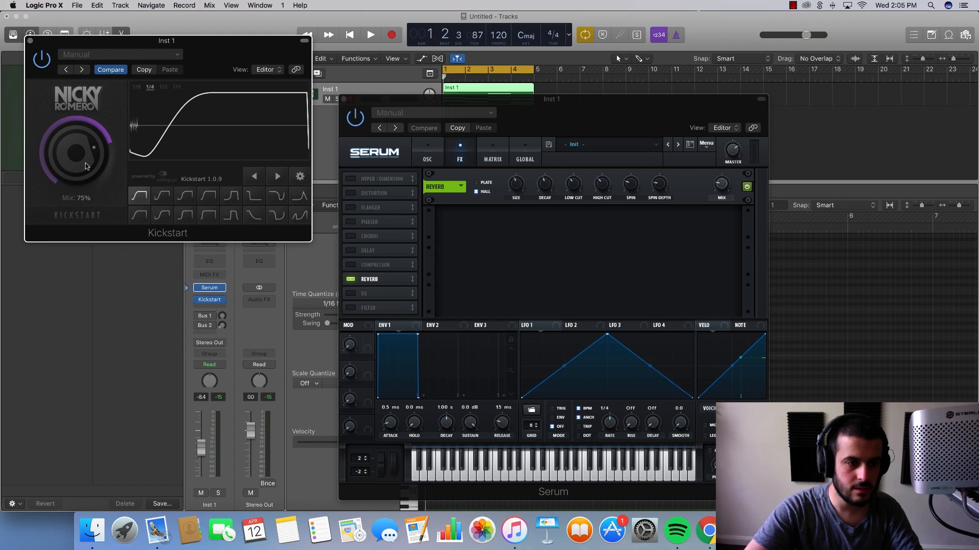
{"action": "key", "text": "space"}
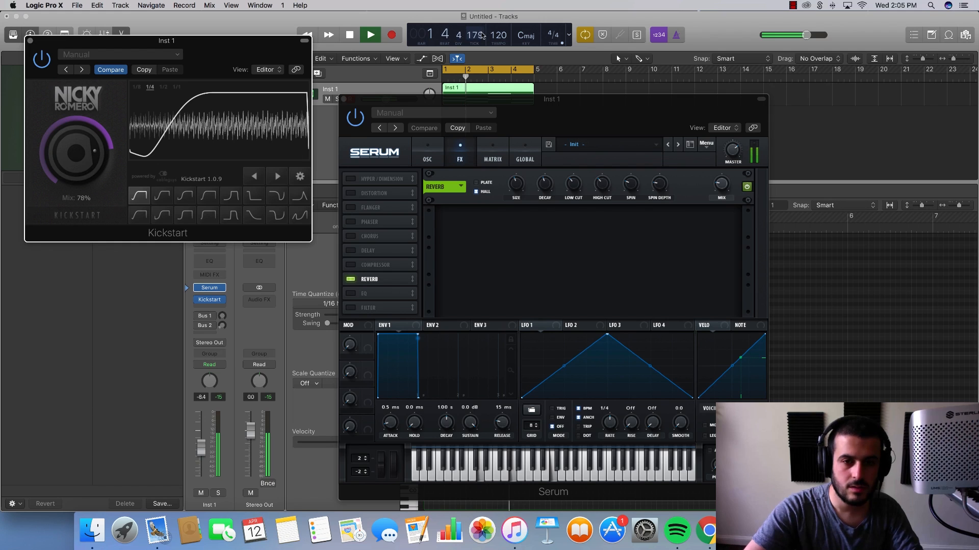
- Close the plug-in windows, extend the cycle range to bar 9 and repeat the chord region once
{"action": "left_click", "coordinate": [30, 41]}
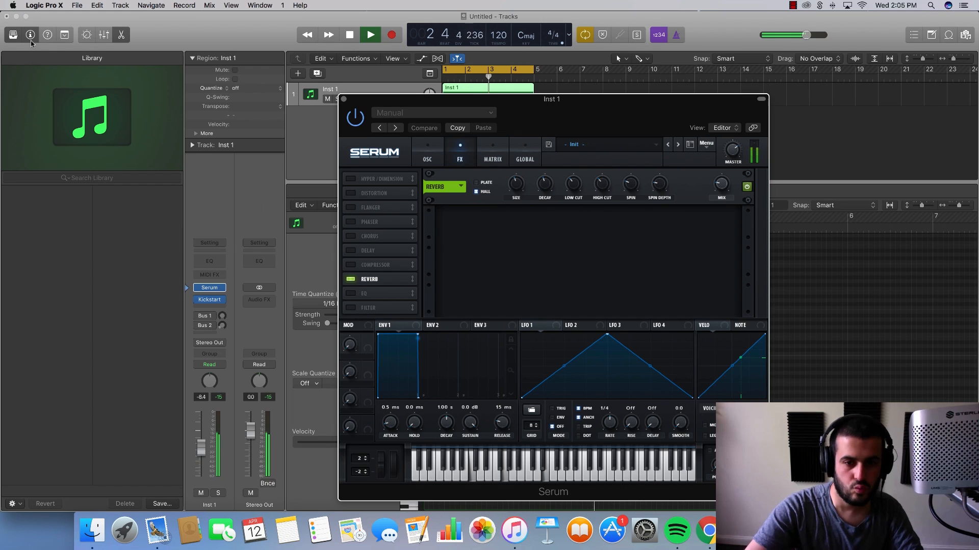
{"action": "left_click", "coordinate": [344, 99]}
{"action": "left_click_drag", "start_coordinate": [498, 93], "coordinate": [630, 69]}
{"action": "key", "text": "super+r"}
{"action": "key", "text": "space"}
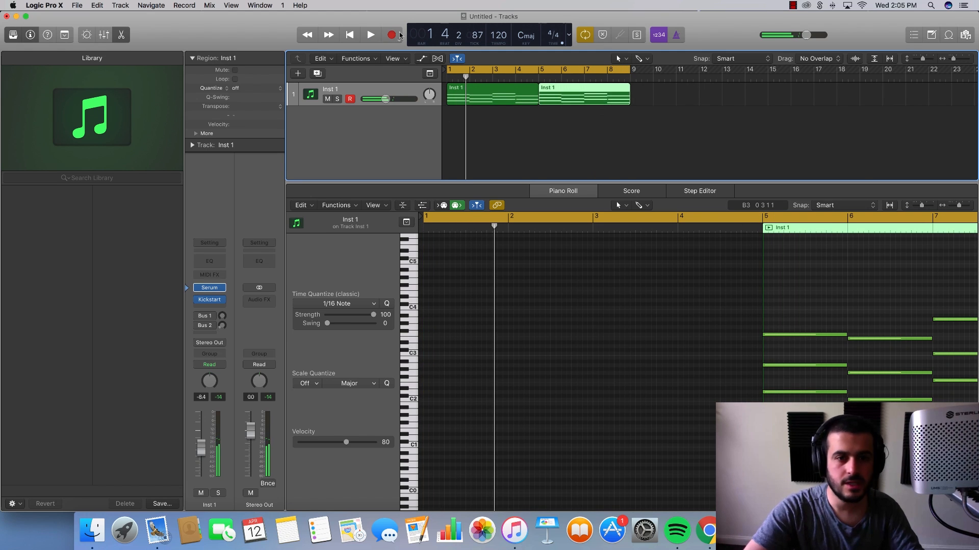
- Show track automation and set the Inst 1 lane to Serum's Fil Cutoff parameter
{"action": "left_click", "coordinate": [421, 58]}
{"action": "left_click", "coordinate": [395, 116]}
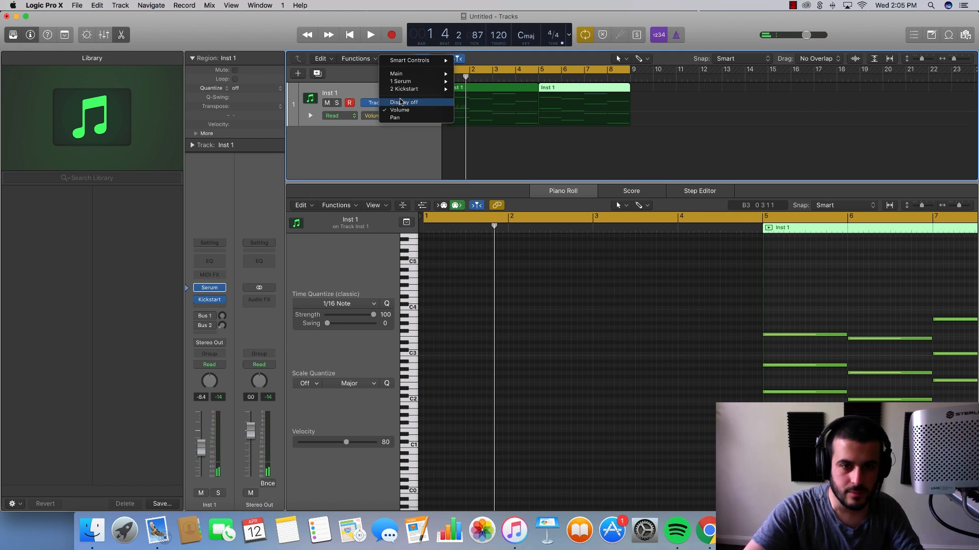
{"action": "mouse_move", "coordinate": [407, 81]}
{"action": "scroll", "coordinate": [483, 255], "scroll_direction": "down", "scroll_amount": 15}
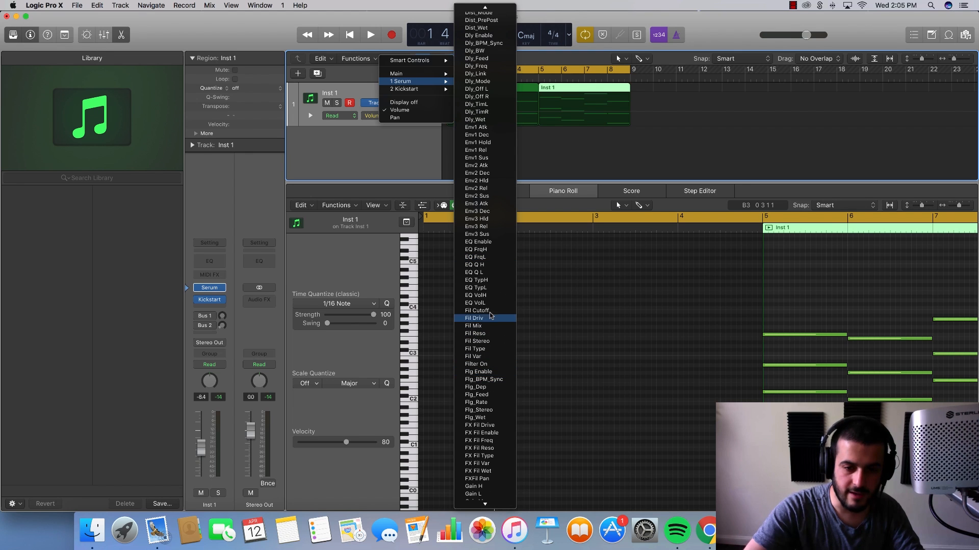
{"action": "left_click", "coordinate": [480, 311]}
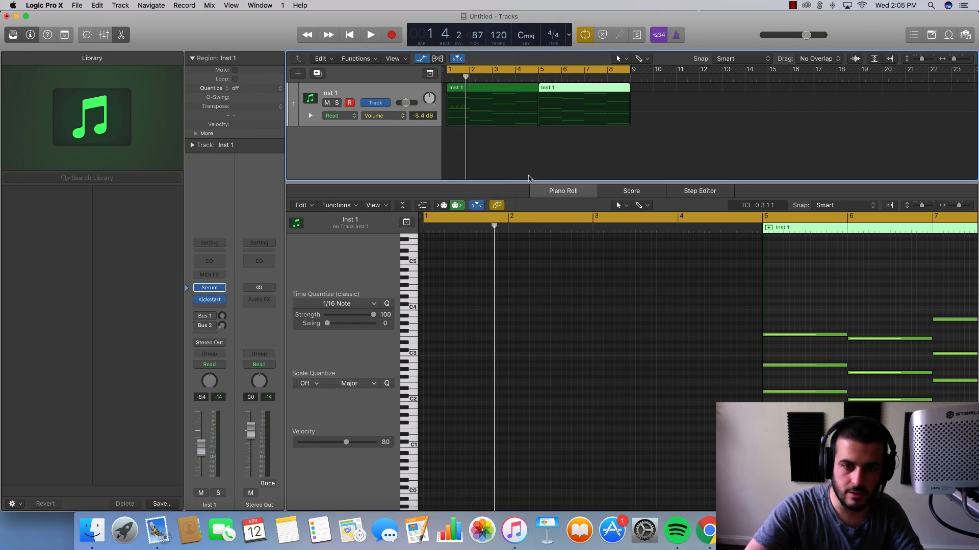
- Draw a filter cutoff ramp from 310 Hz at bar 1 to 3884 Hz at the second region's end and listen to it
{"action": "left_click", "coordinate": [629, 106]}
{"action": "left_click_drag", "start_coordinate": [630, 106], "coordinate": [630, 101]}
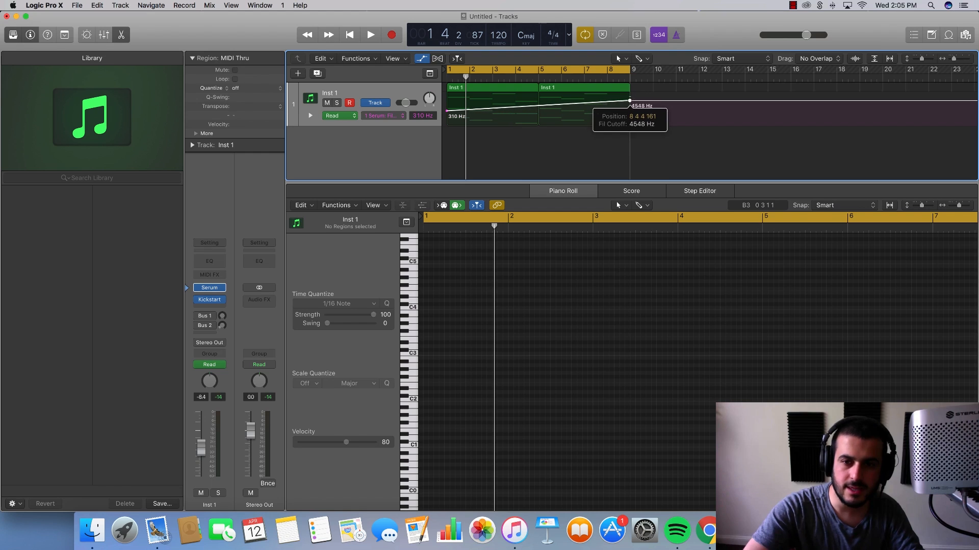
{"action": "key", "text": "space"}
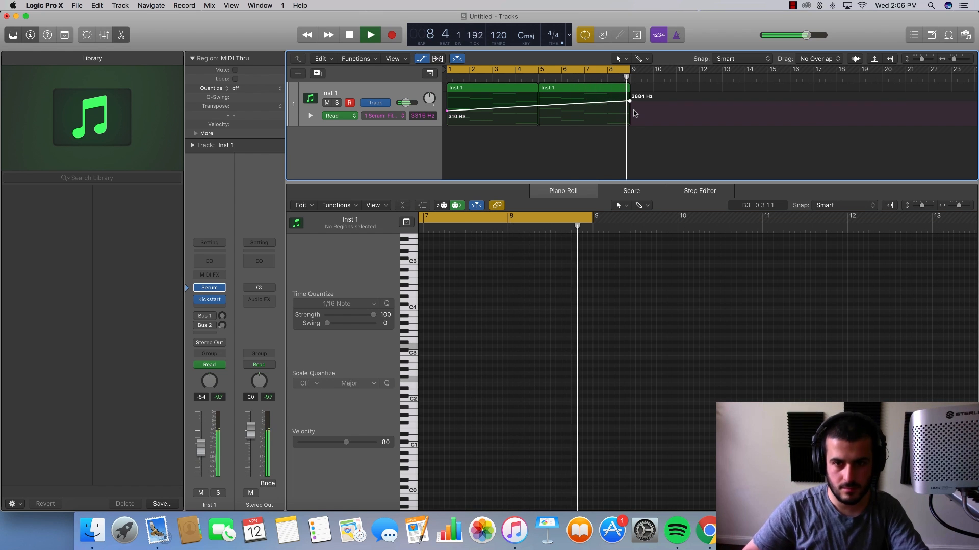
{"action": "key", "text": "space"}
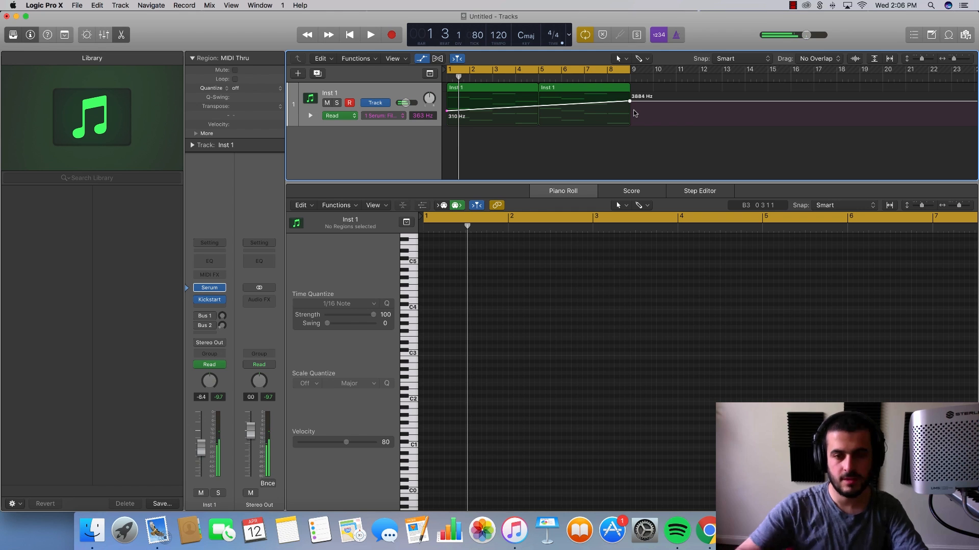
{"action": "left_click", "coordinate": [583, 143]}
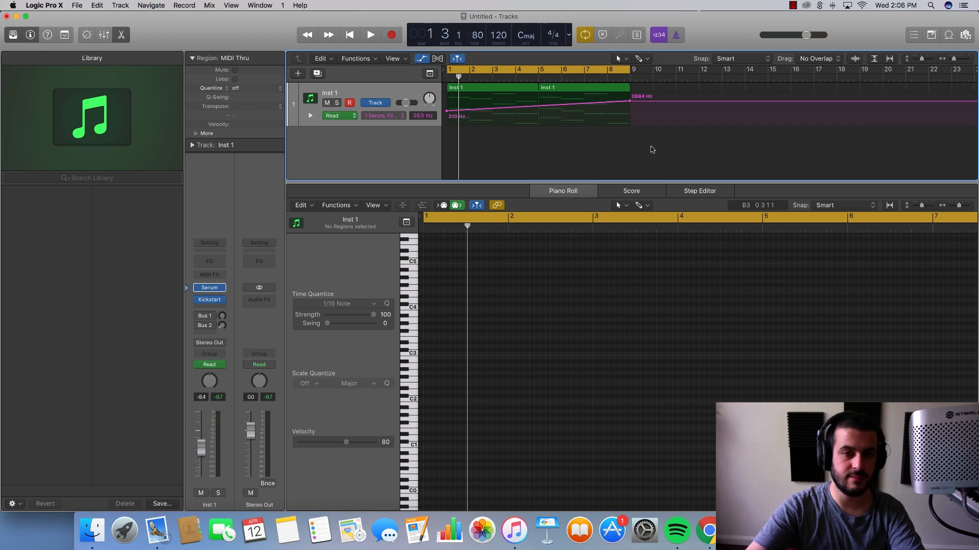